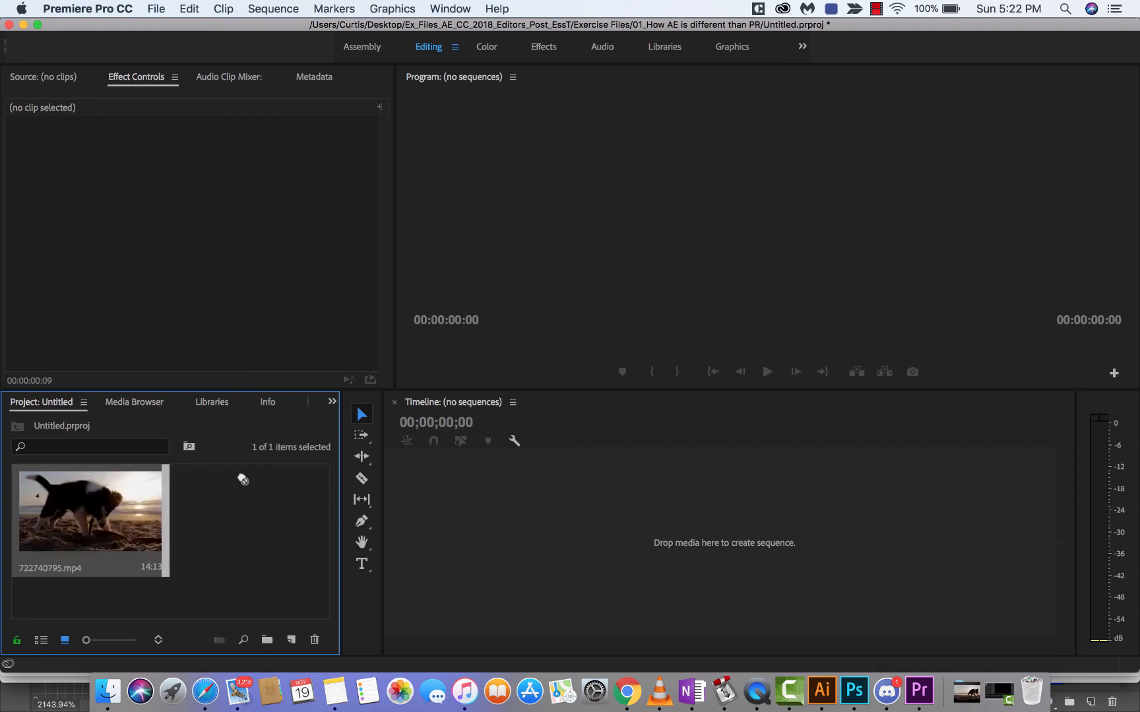
Step: Create a sequence from the 722740795.mp4 clip, play it back, and return the playhead to the start
left_click_drag(478, 521, 477, 521)
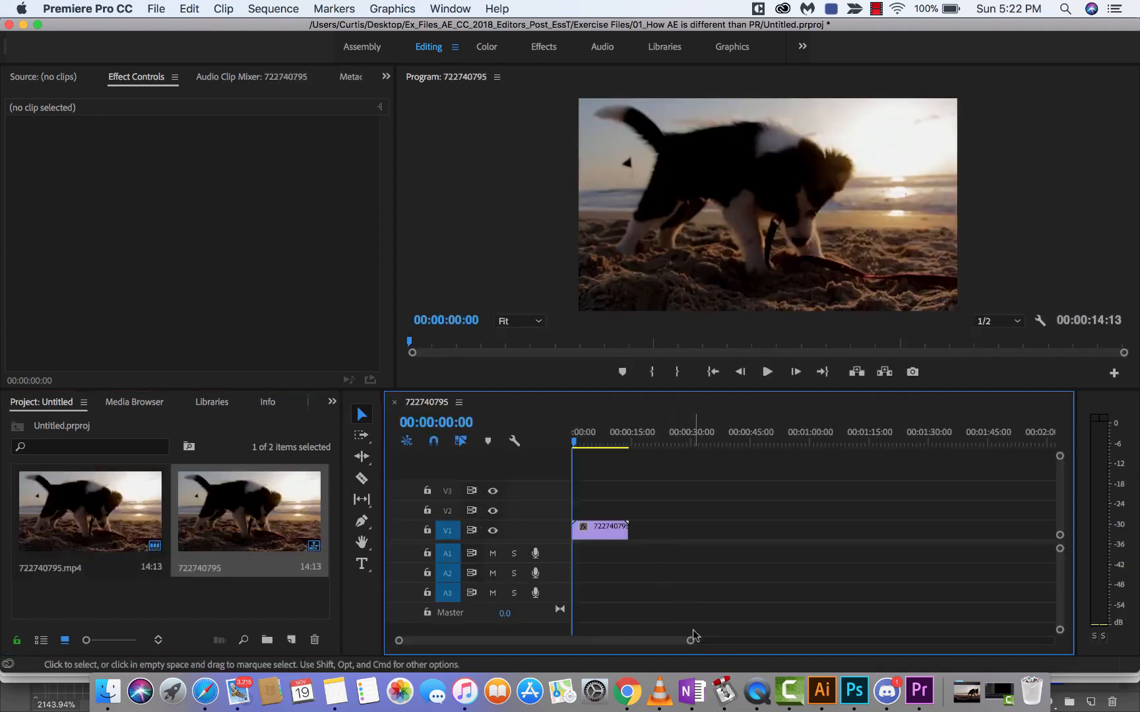
left_click_drag(691, 645, 599, 643)
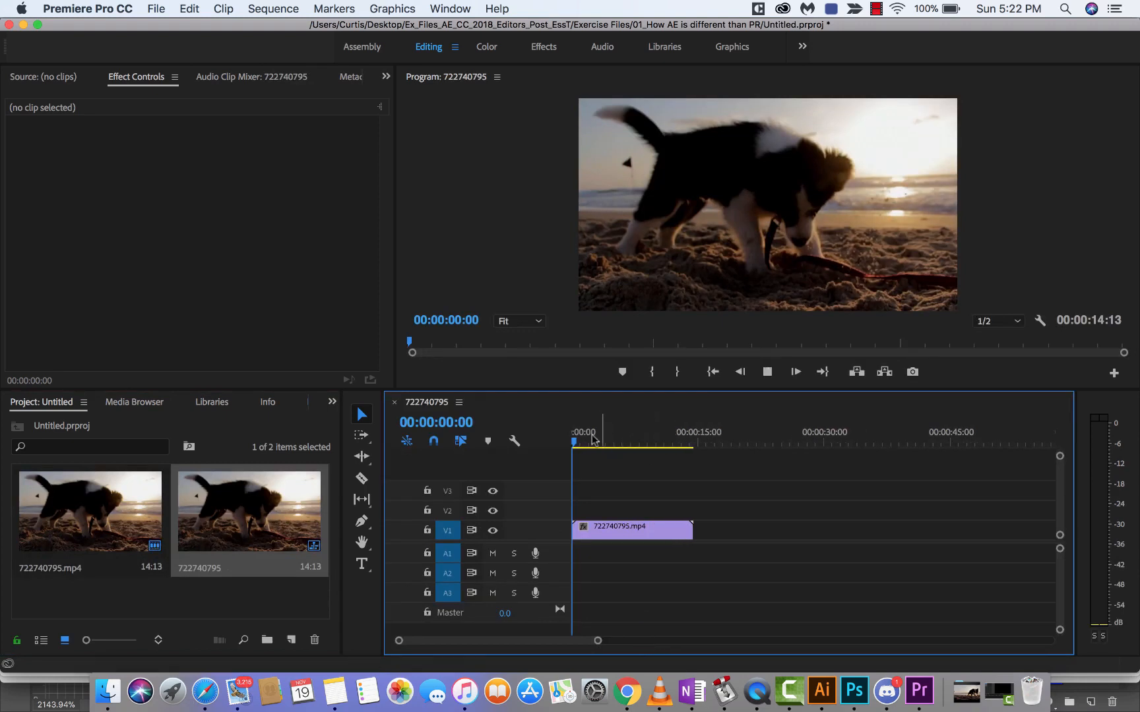
key("space")
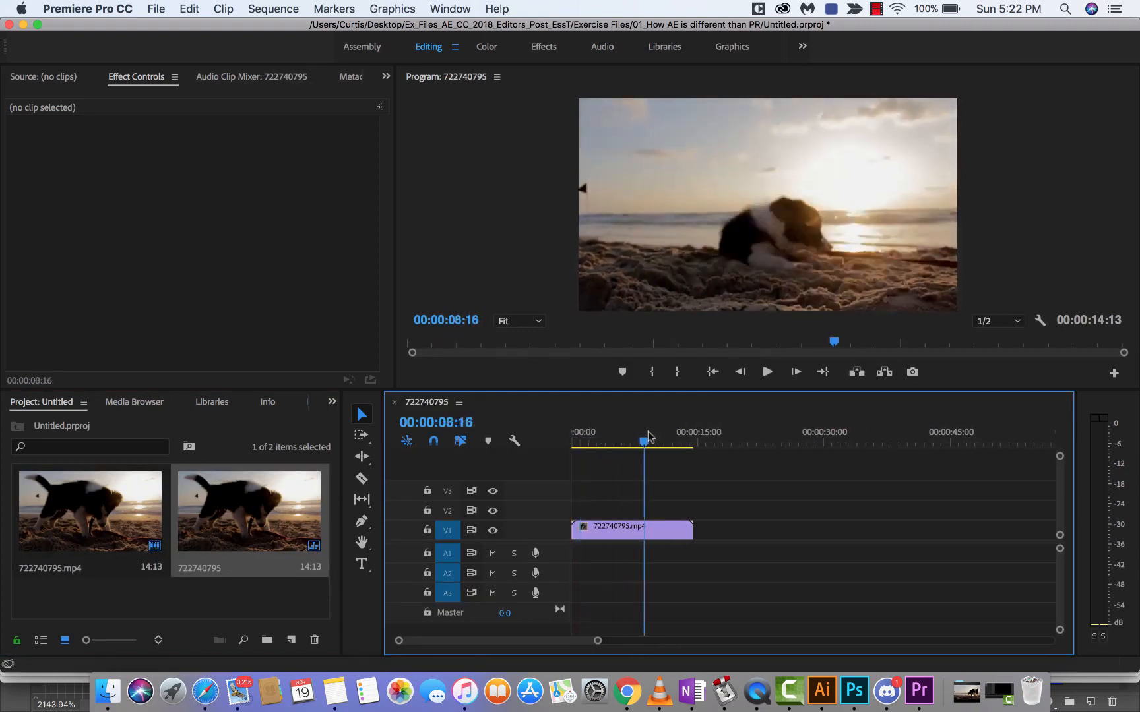
key("space")
mouse_move(578, 447)
left_mouse_down()
mouse_move(628, 443)
mouse_move(567, 448)
left_mouse_up()
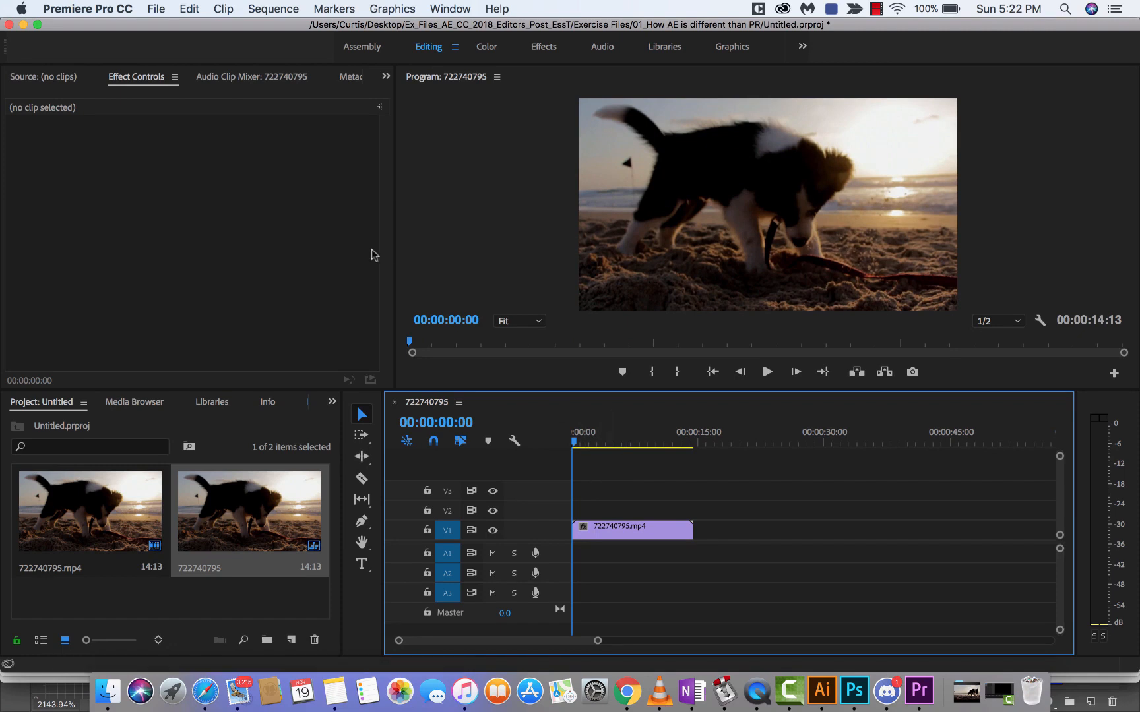
Step: Create a legacy title named Doggy and add the text WOOF over the dog's hindquarters
left_click(156, 6)
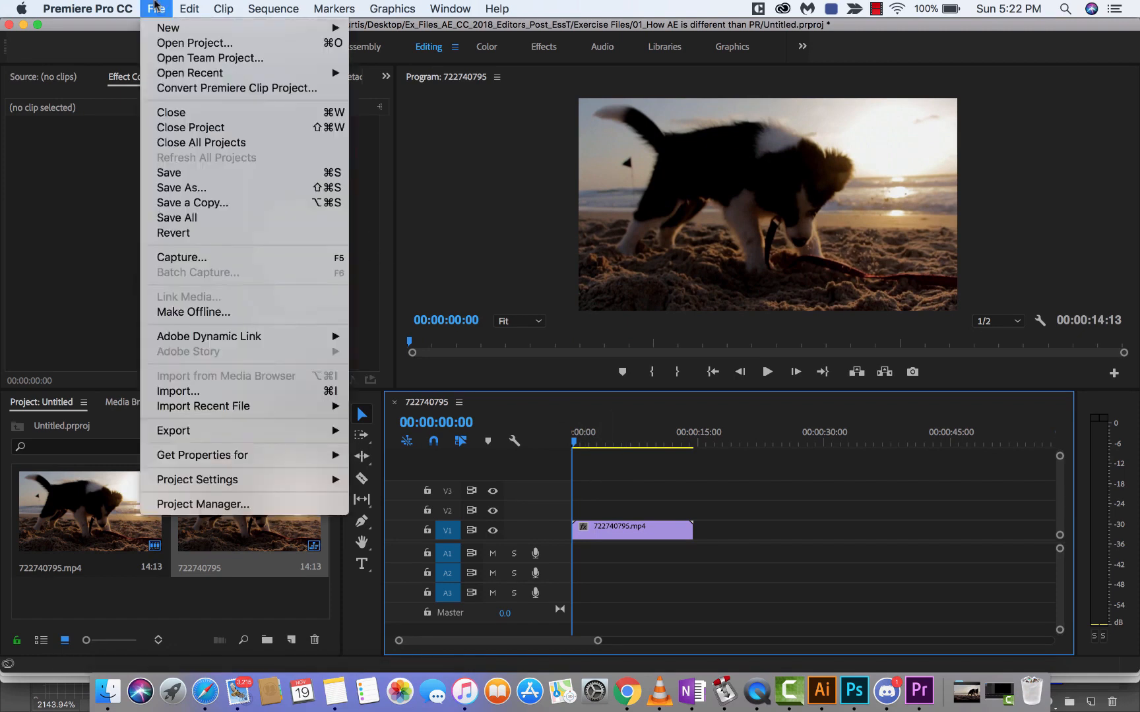
mouse_move(162, 28)
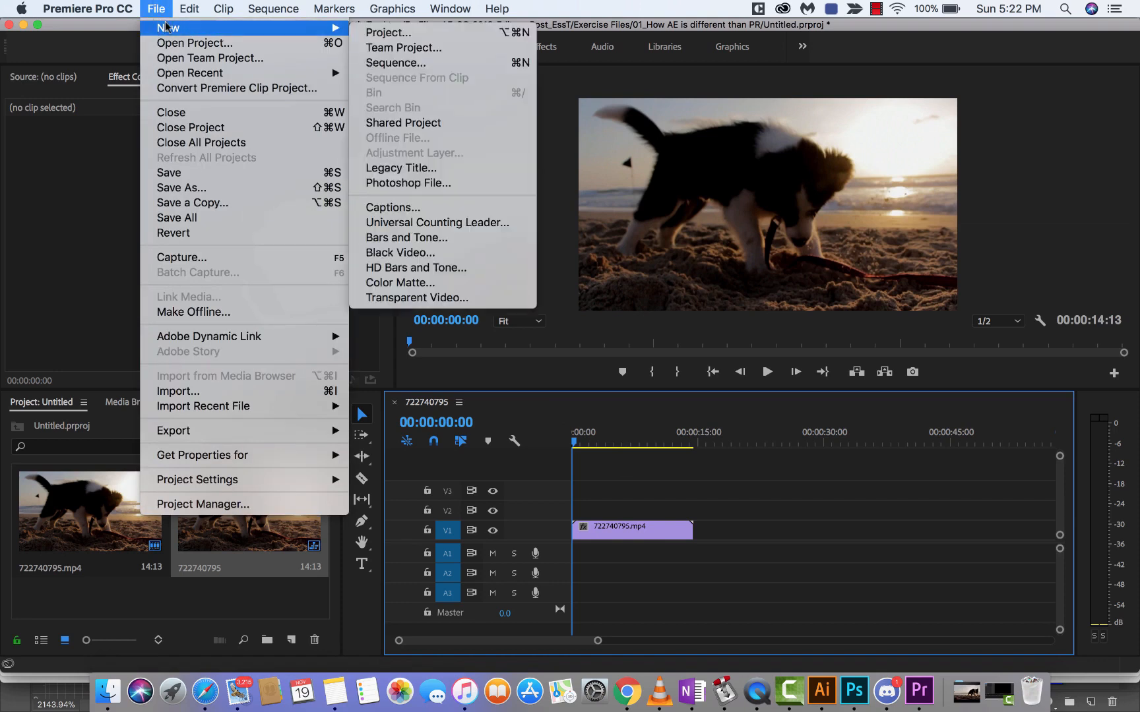
left_click(448, 167)
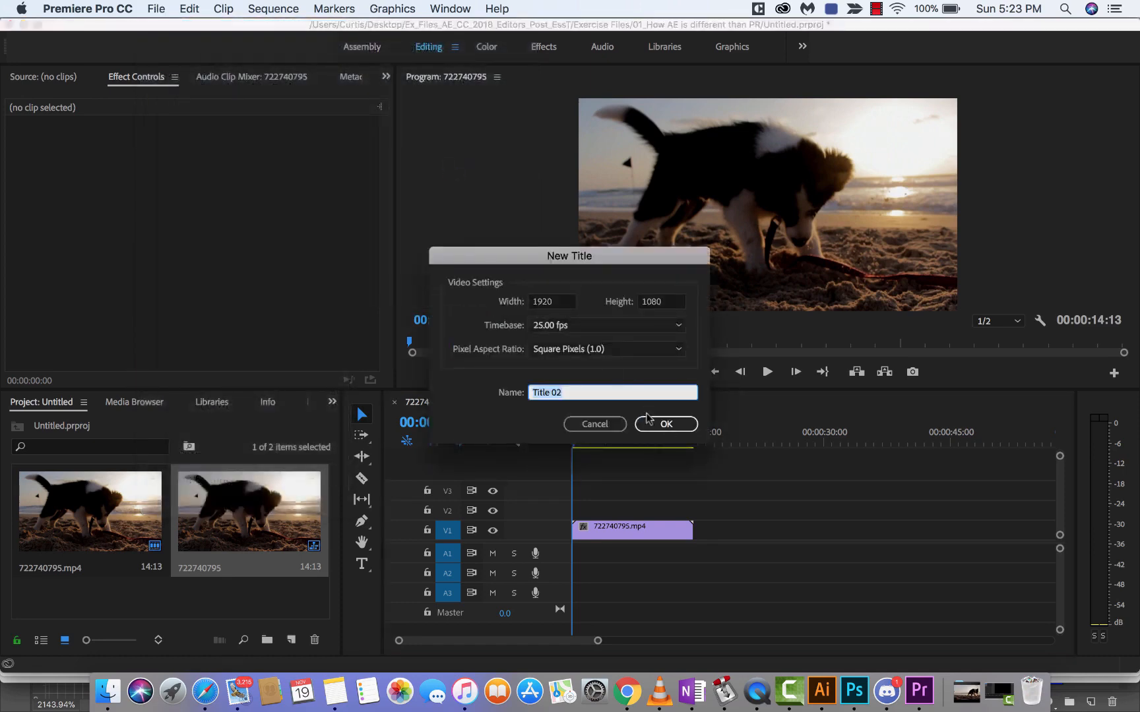
type("Doggy")
left_click(675, 426)
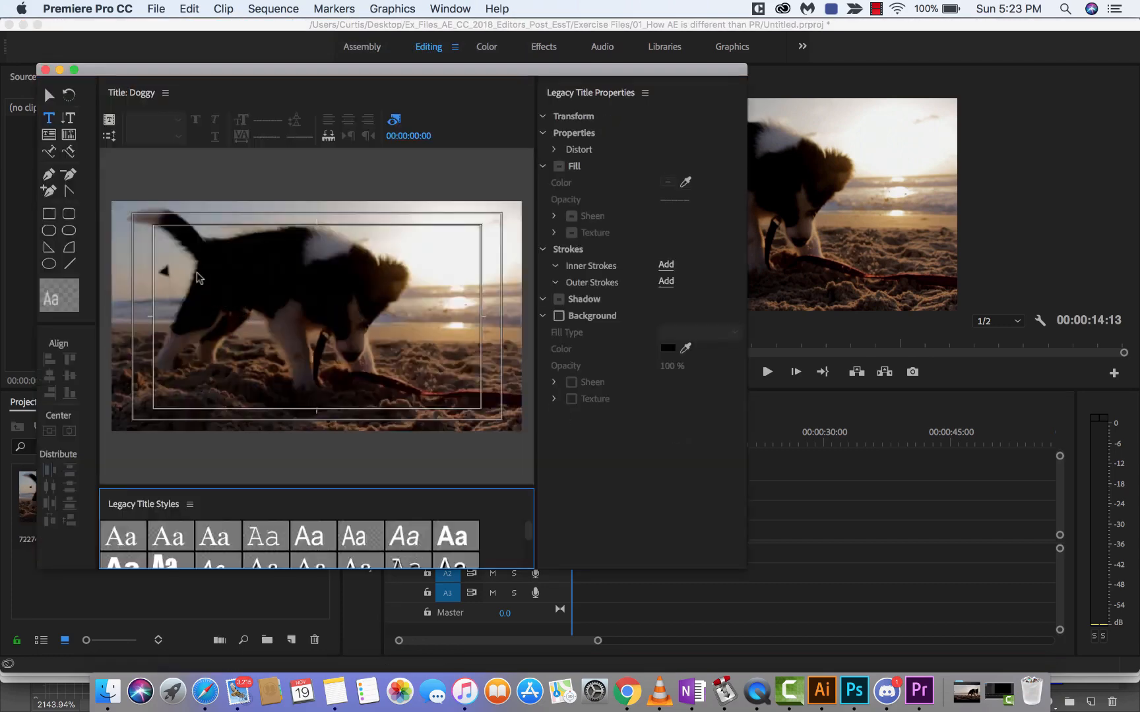
left_click(191, 283)
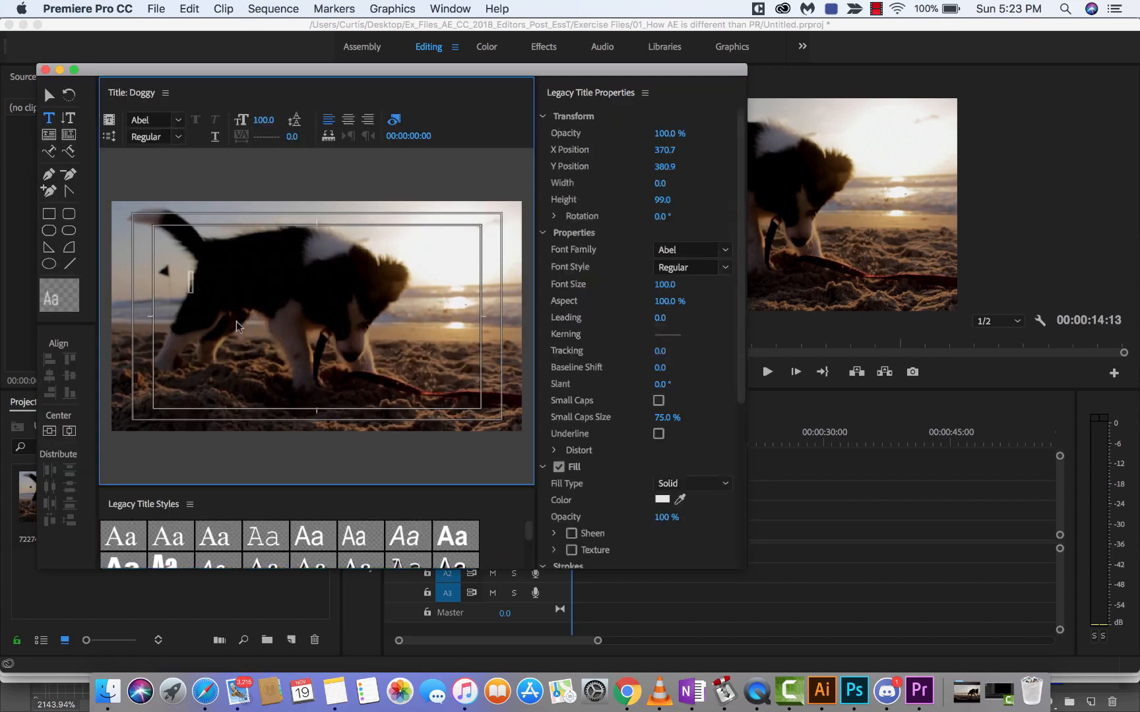
type("WOOF")
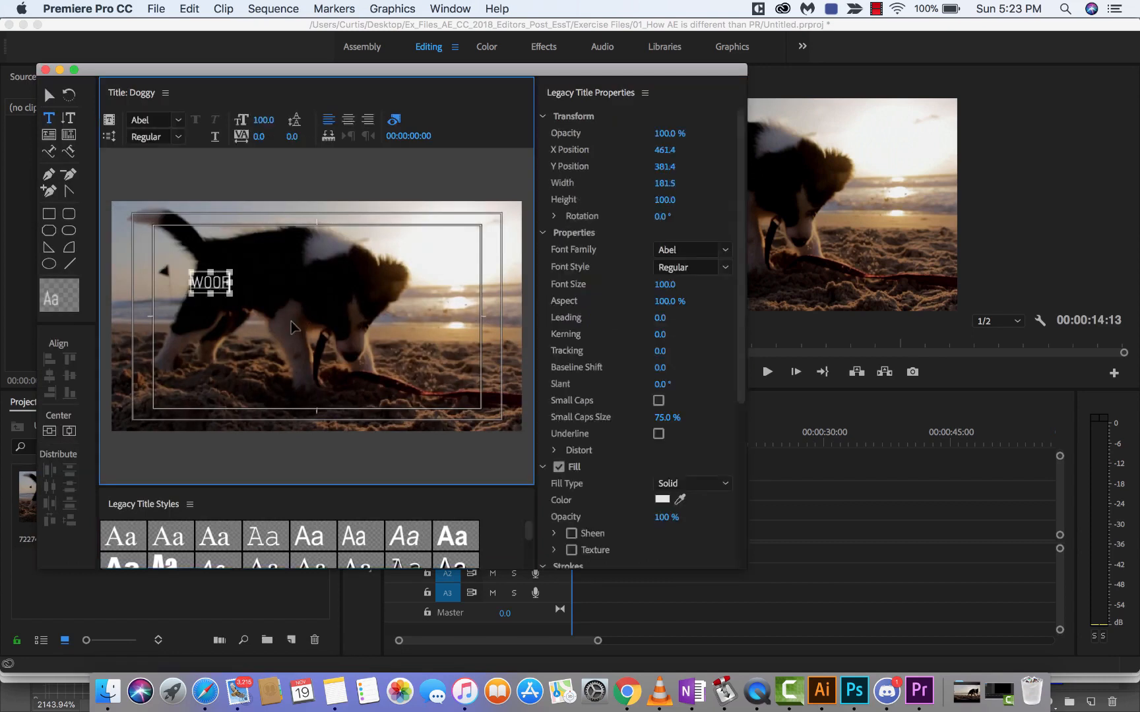
Step: Apply the bold red Arial title style to all of the WOOF text and close the title editor
key("super+a")
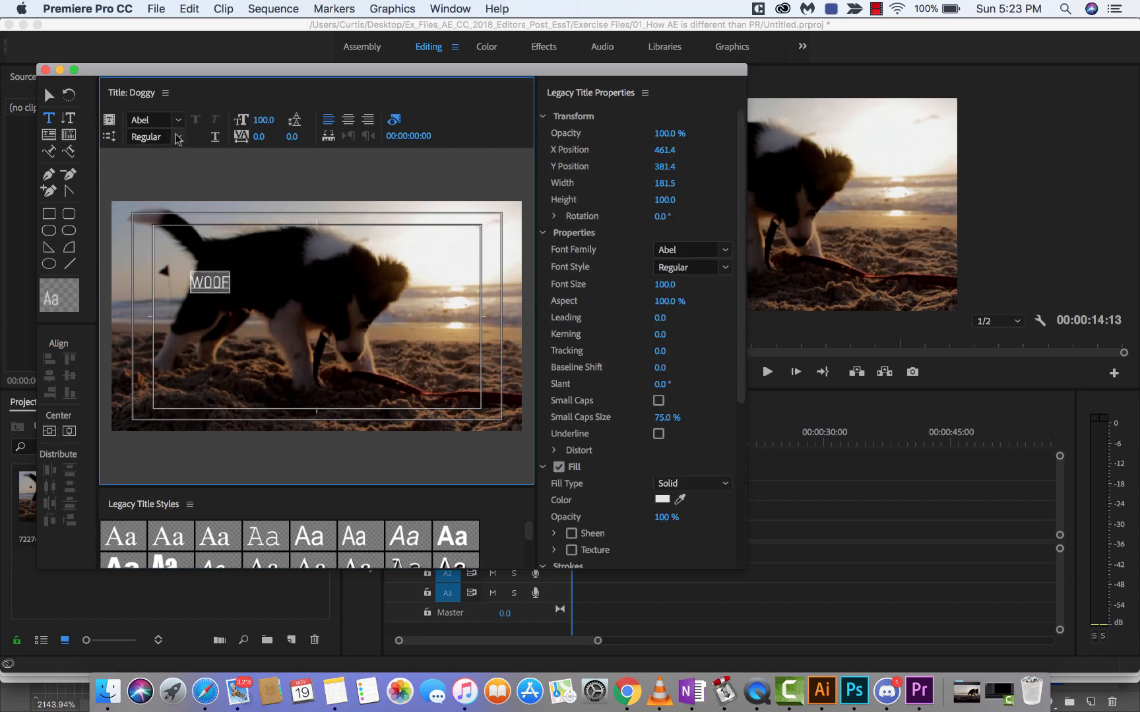
left_click(177, 120)
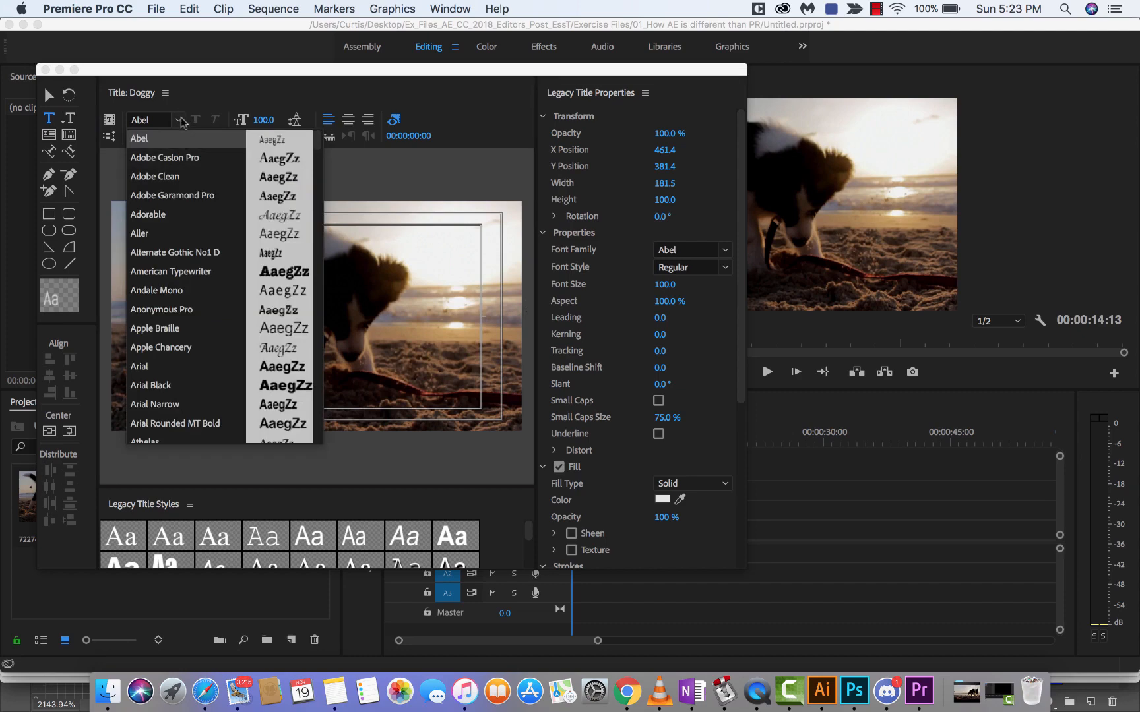
left_click(183, 120)
left_click(298, 513)
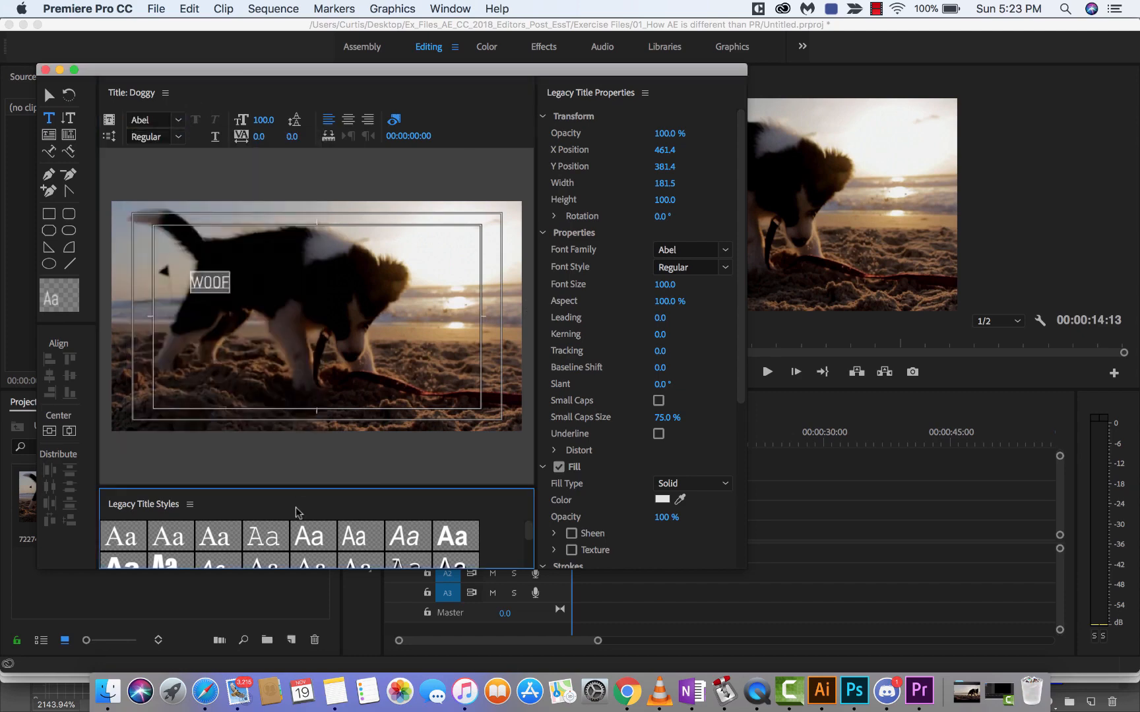
scroll(433, 548, "down", 5)
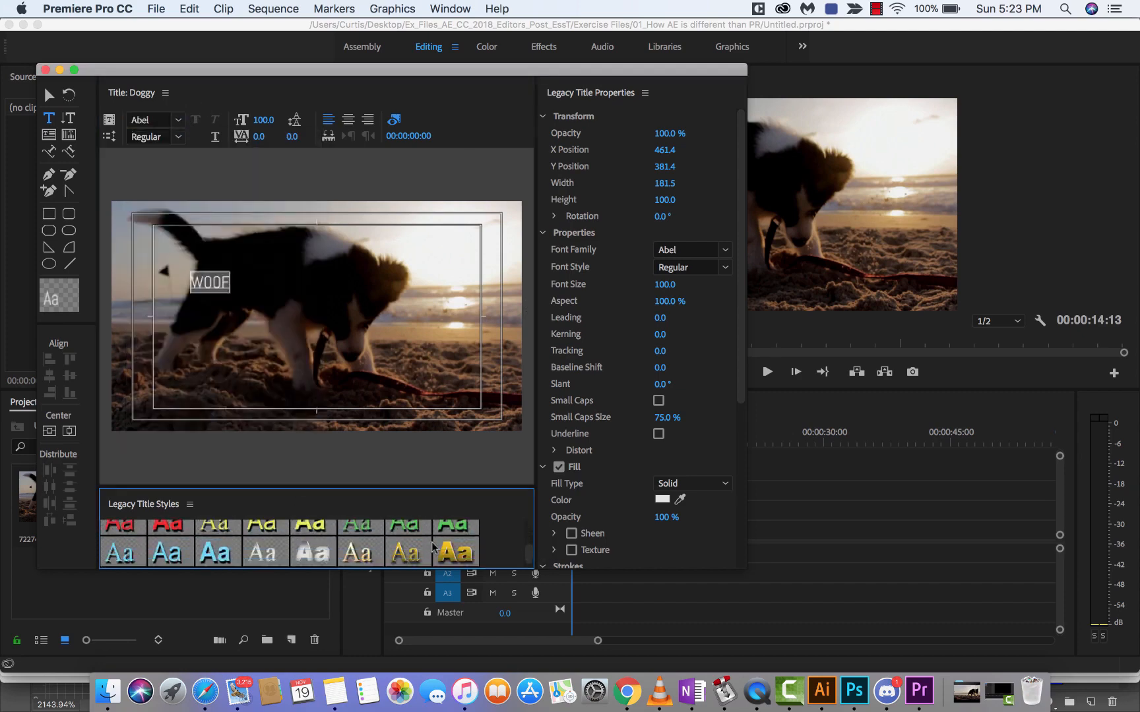
scroll(432, 546, "up", 2)
left_click(168, 536)
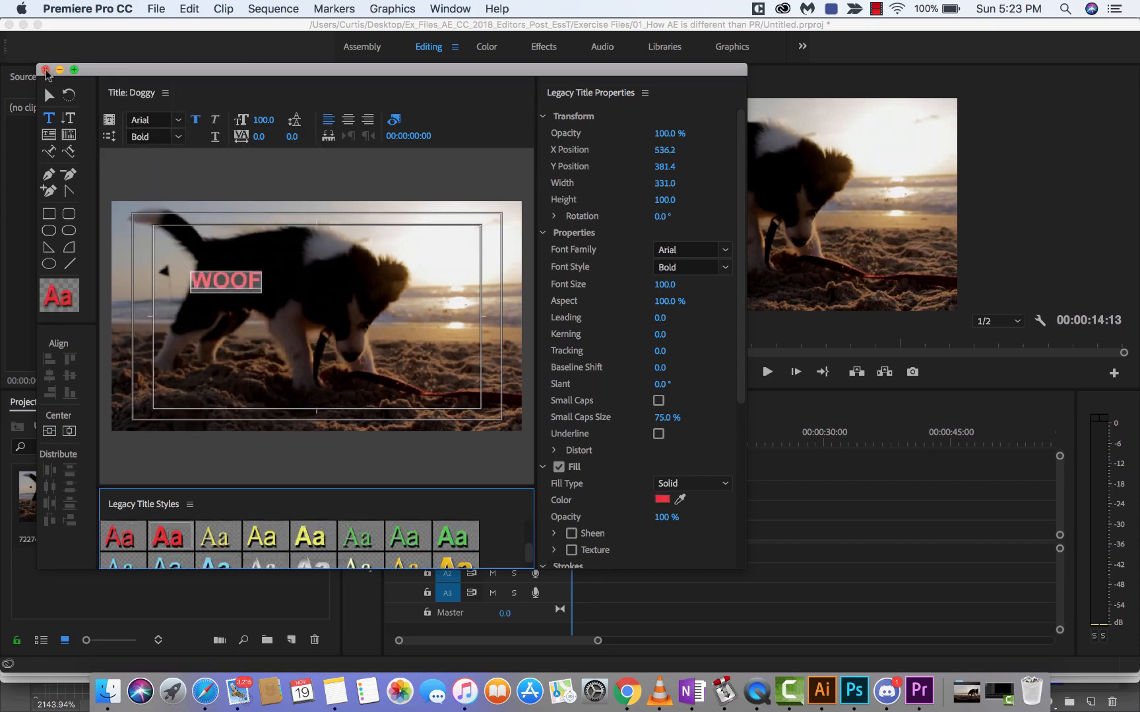
left_click(45, 70)
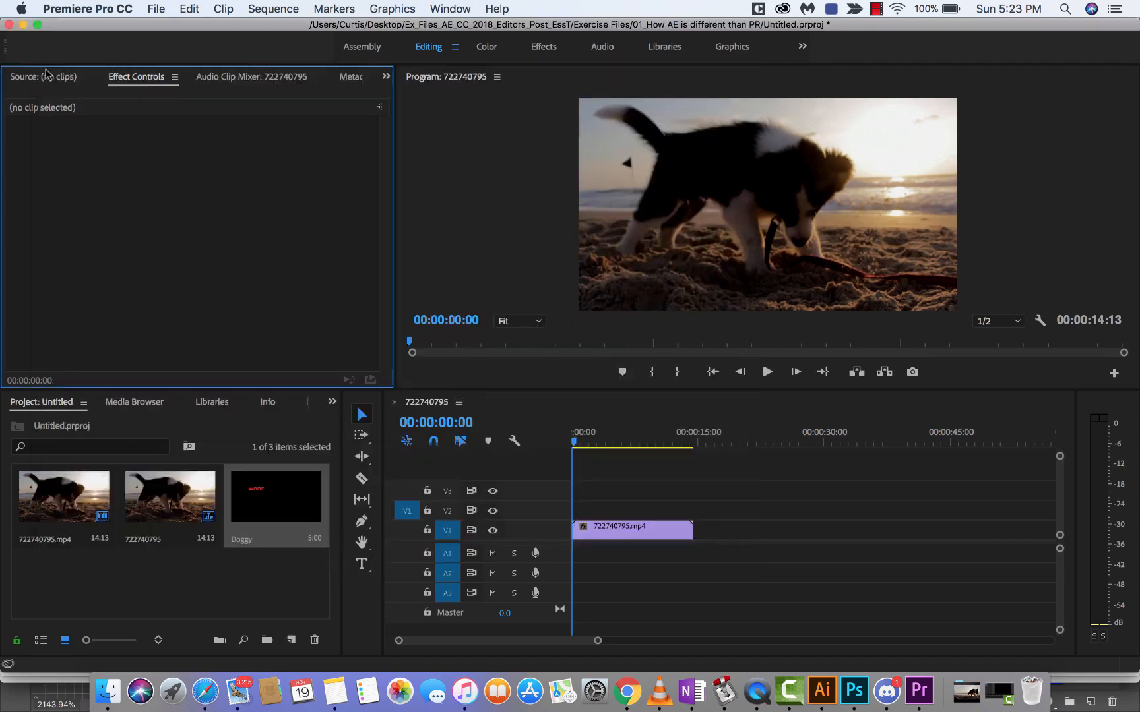
Step: Place the Doggy title on track V2 at the sequence start and move WOOF to the lower middle of the frame
left_click(270, 497)
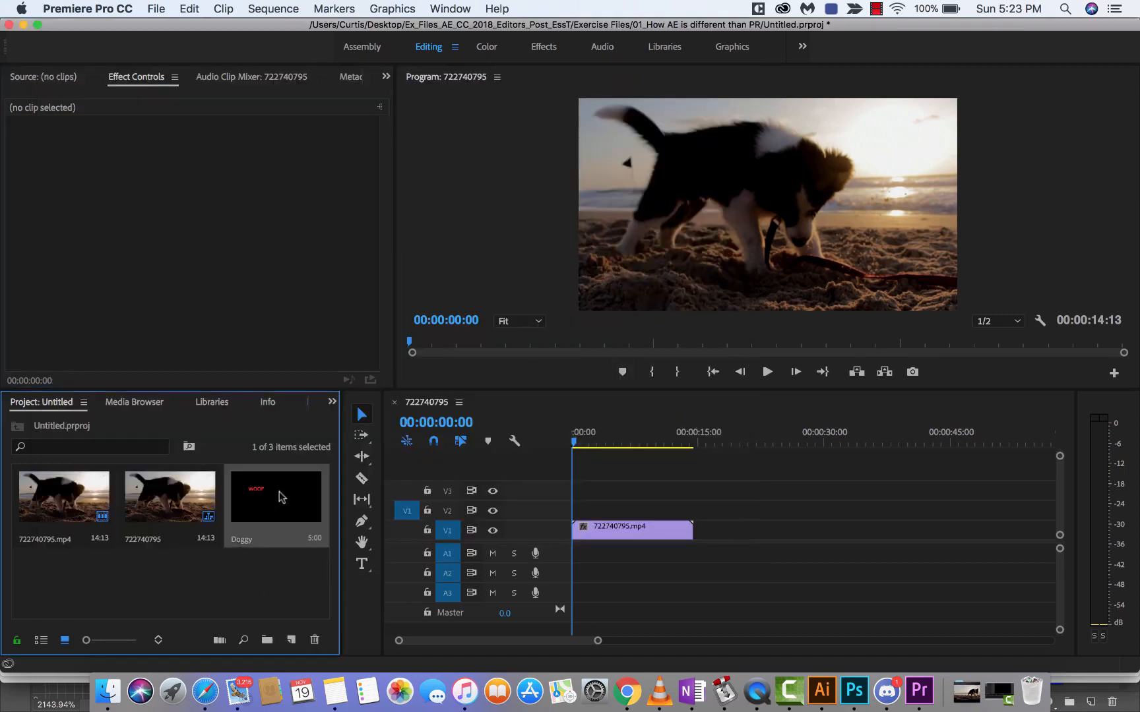
left_click_drag(277, 498, 574, 515)
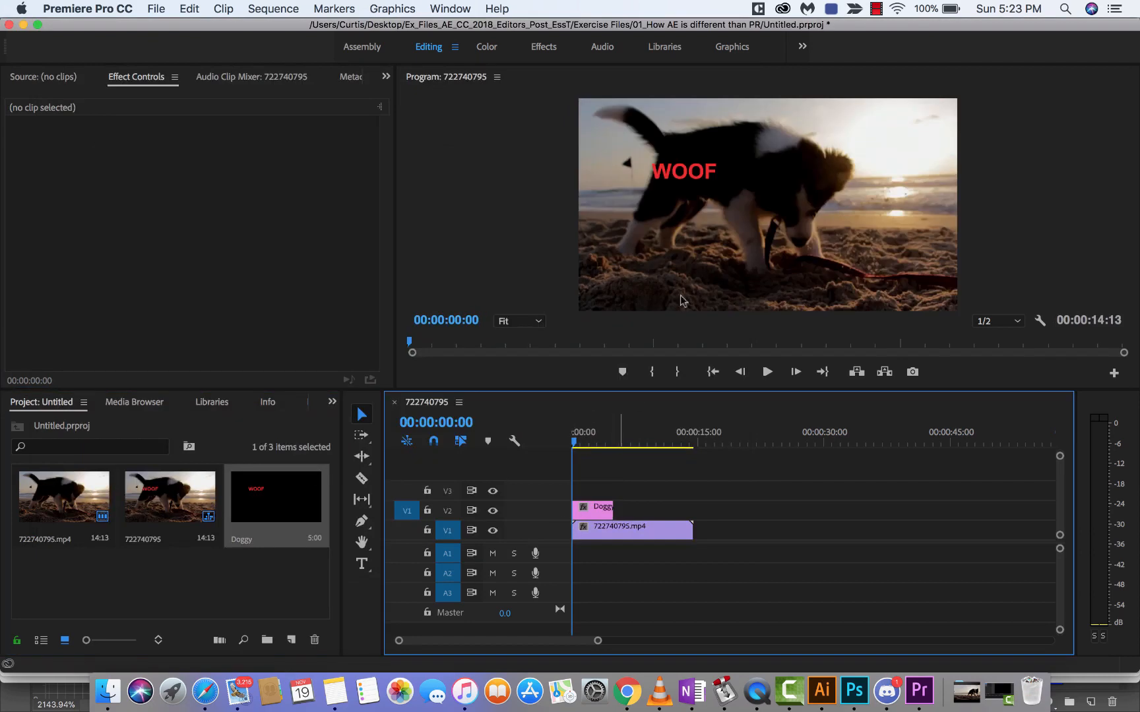
key("space")
left_click(686, 175)
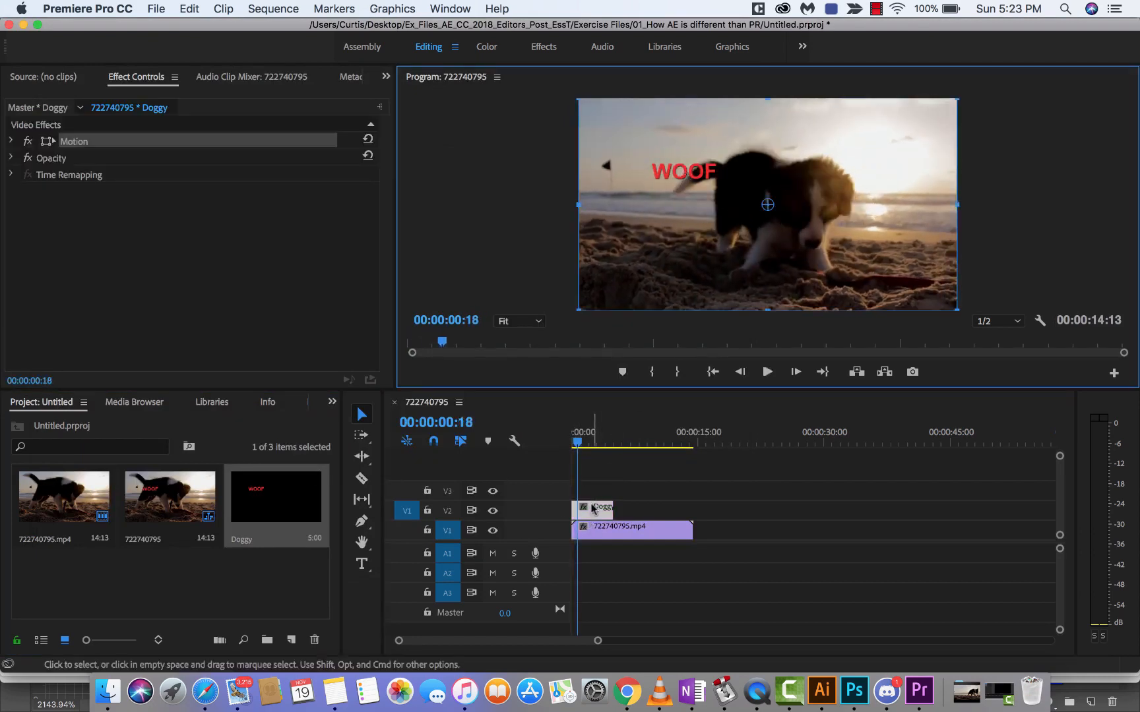
left_click_drag(699, 186, 773, 292)
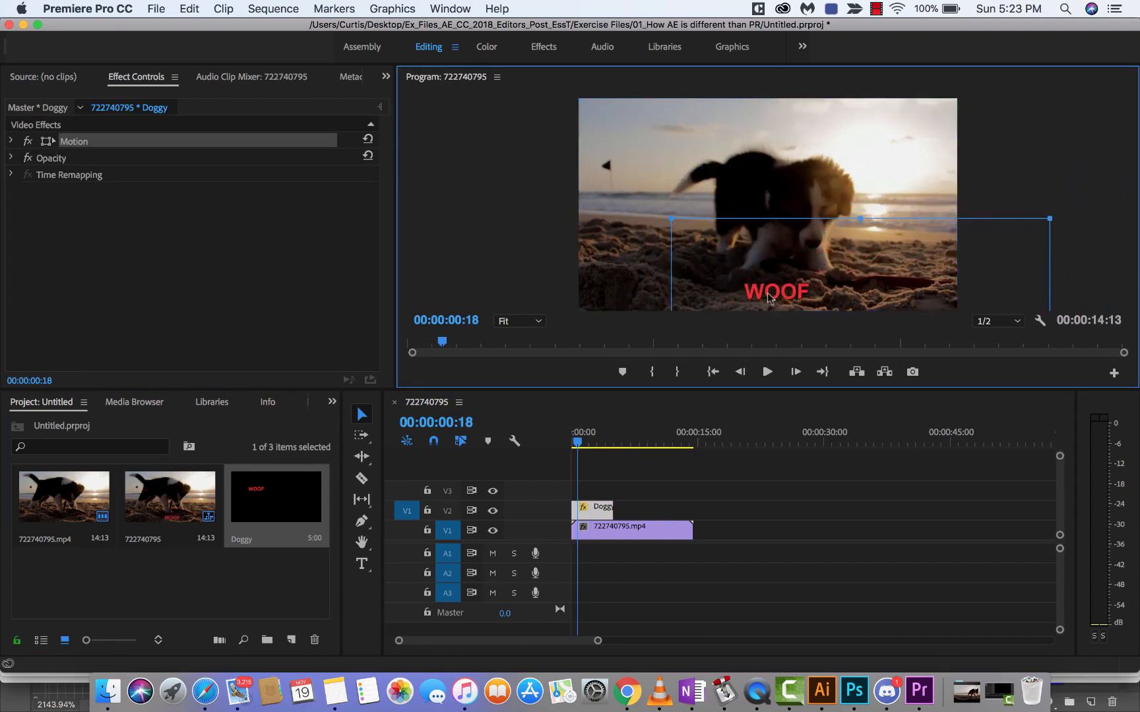
Step: Delete the Doggy title clip from track V2
left_click(597, 478)
left_click(592, 508)
key("Delete")
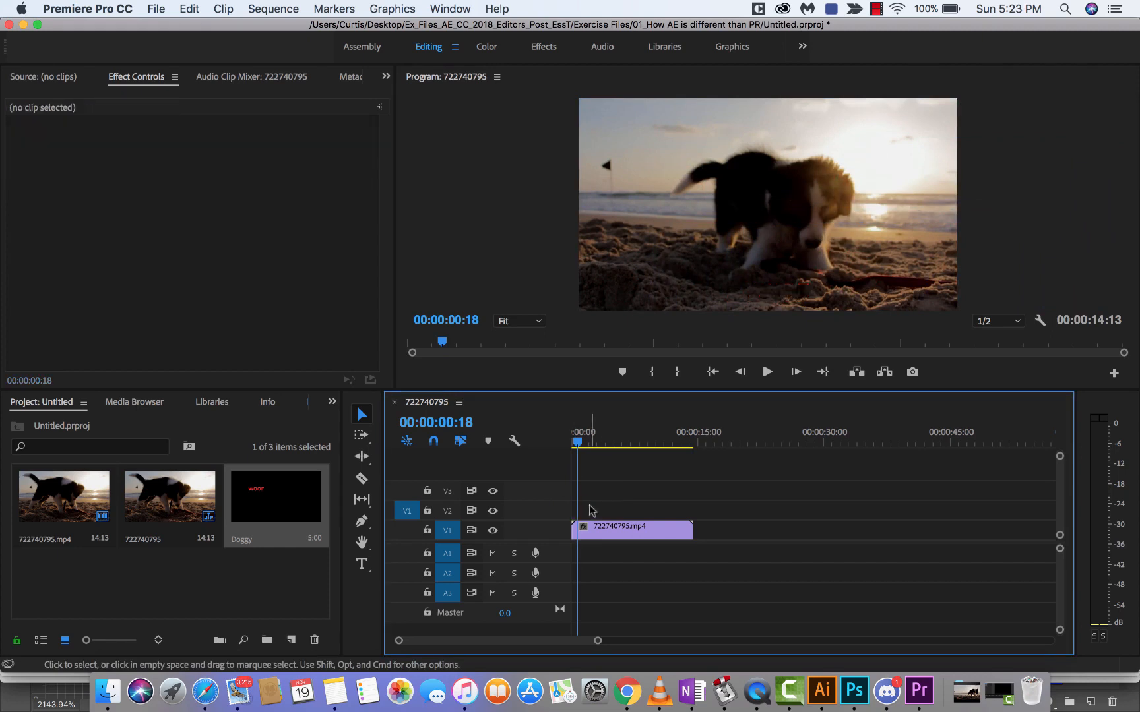
Step: Try a shortened Doggy title on track V2 at 00:00:04:20, and remove it from the timeline
left_click_drag(583, 441, 553, 441)
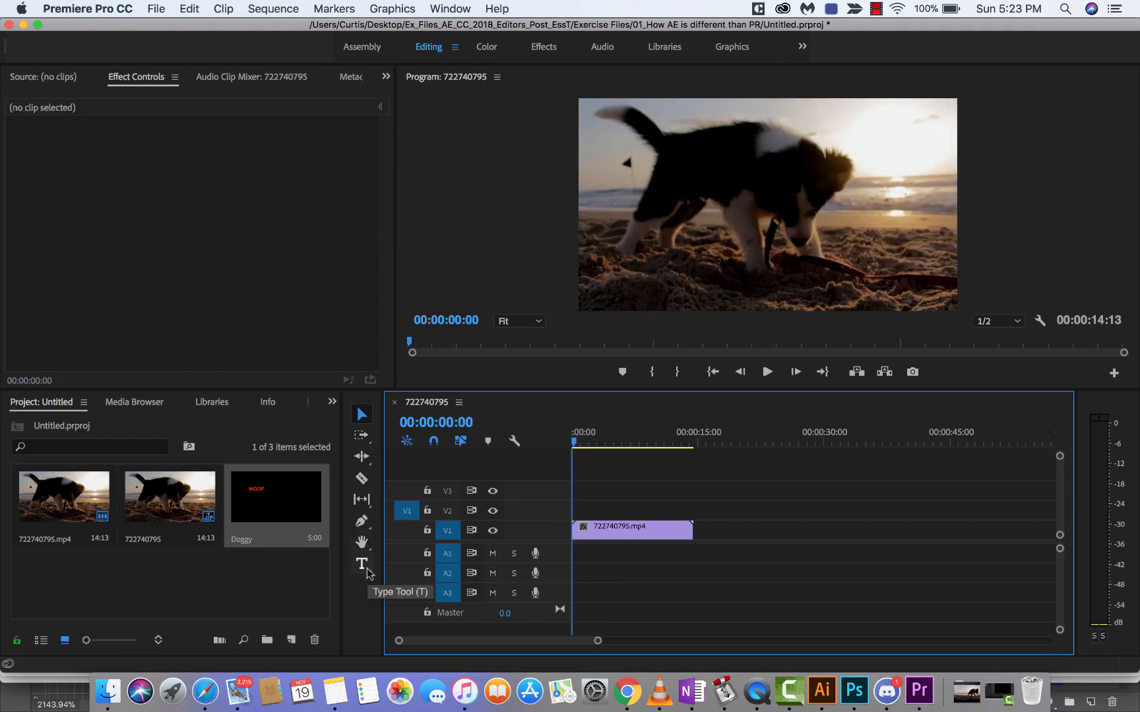
left_click(590, 444)
mouse_move(591, 445)
left_mouse_down()
mouse_move(641, 445)
mouse_move(611, 445)
left_mouse_up()
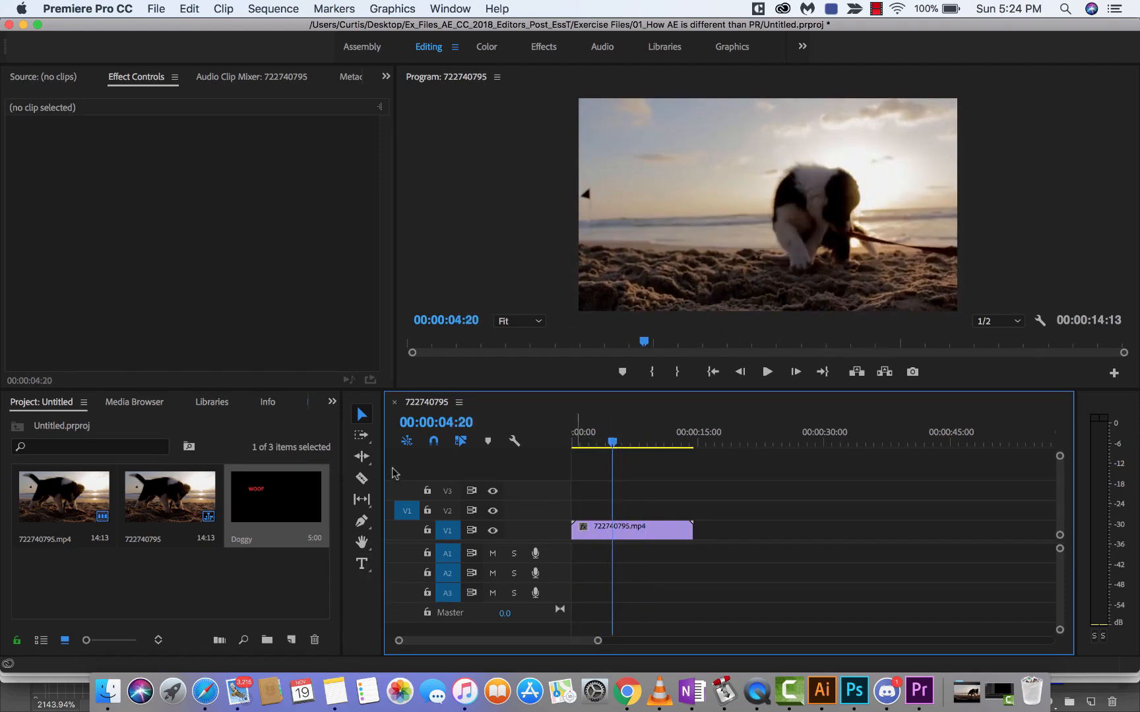
left_click_drag(275, 498, 612, 508)
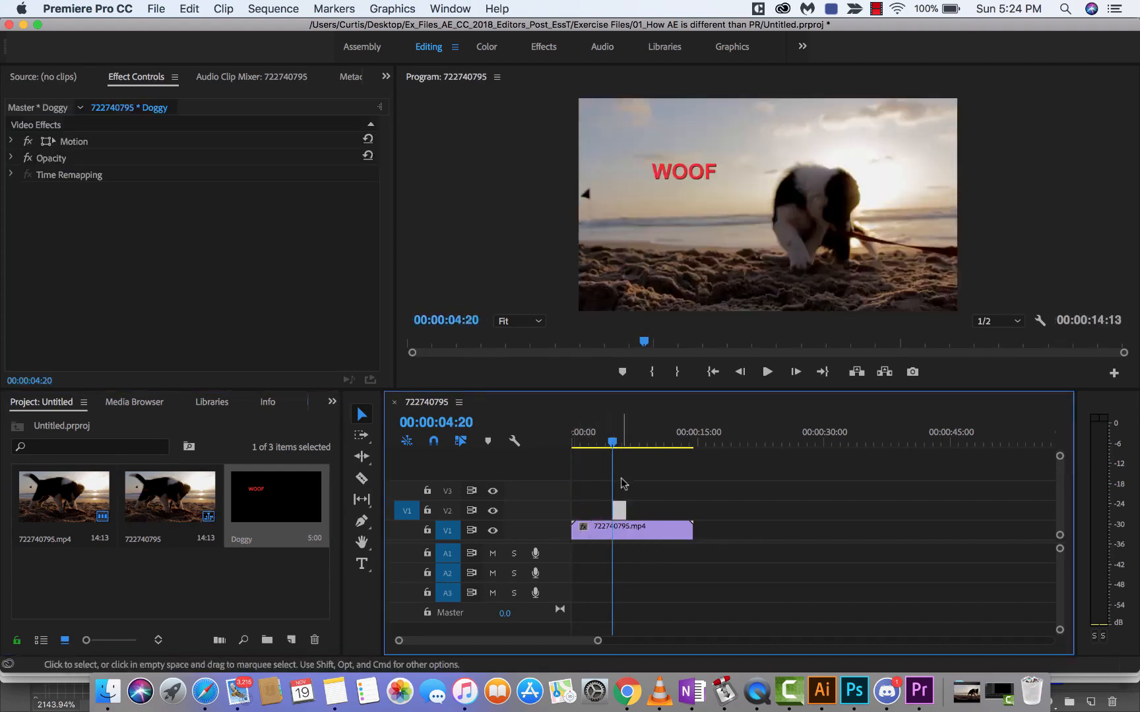
key("Delete")
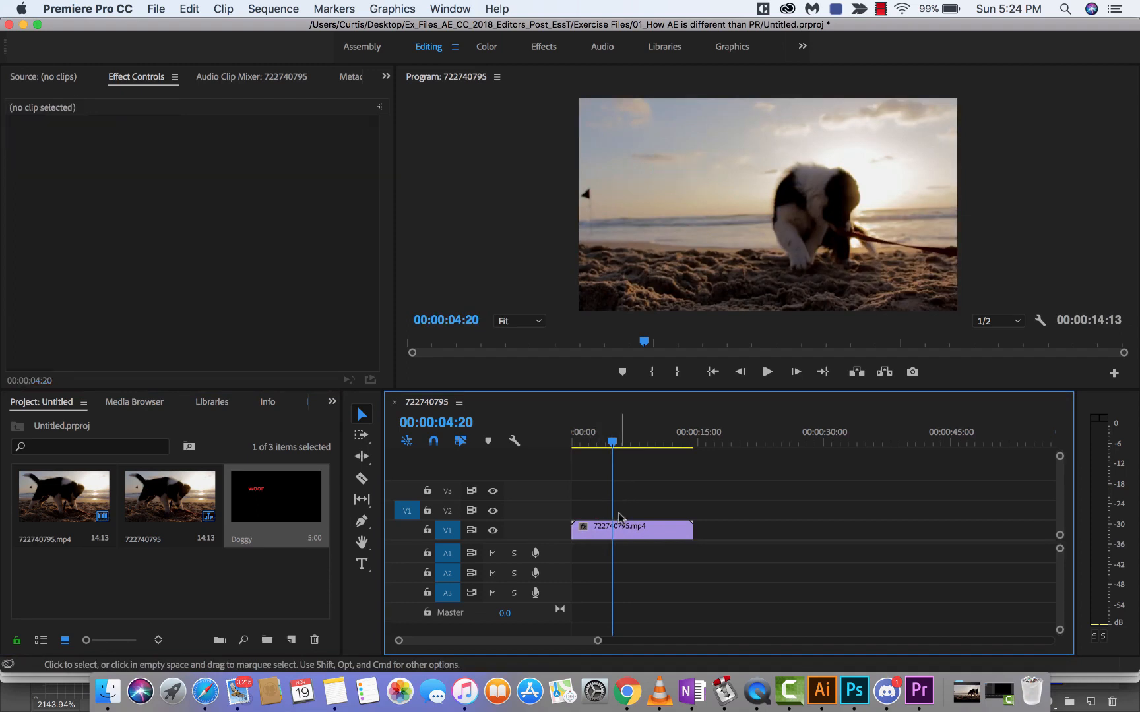
Step: At 00:00:05:11, use the Type tool to add the text "My dog Kingston" beside the puppy
left_click_drag(612, 441, 617, 442)
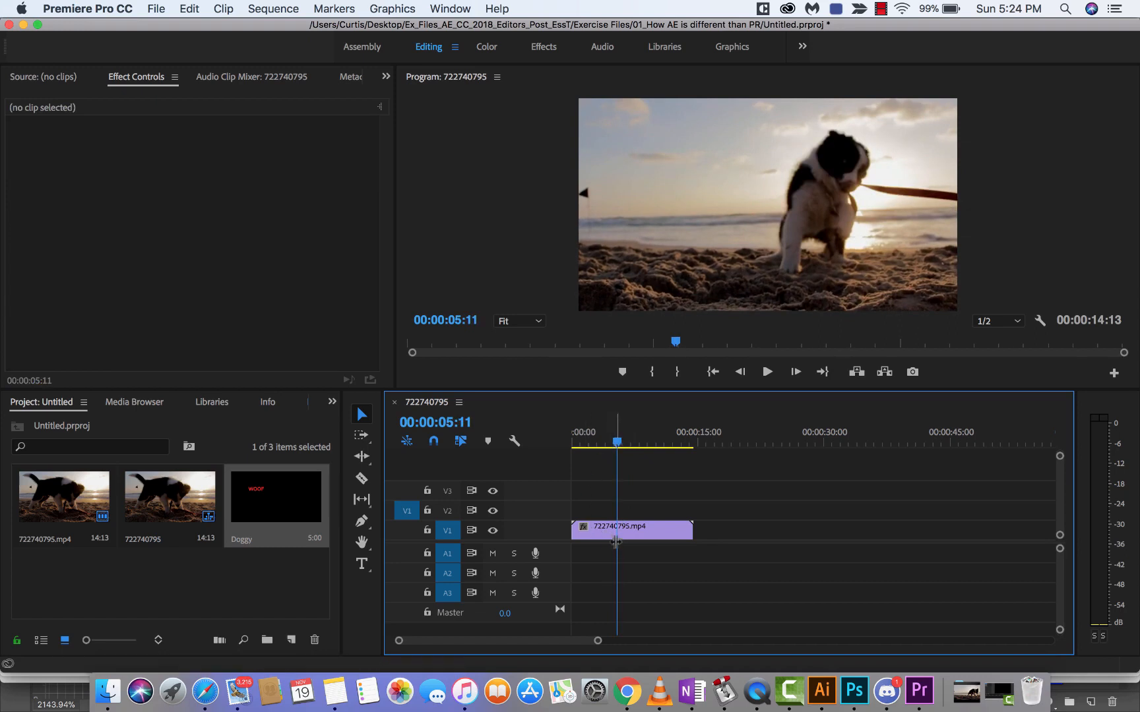
left_click(362, 566)
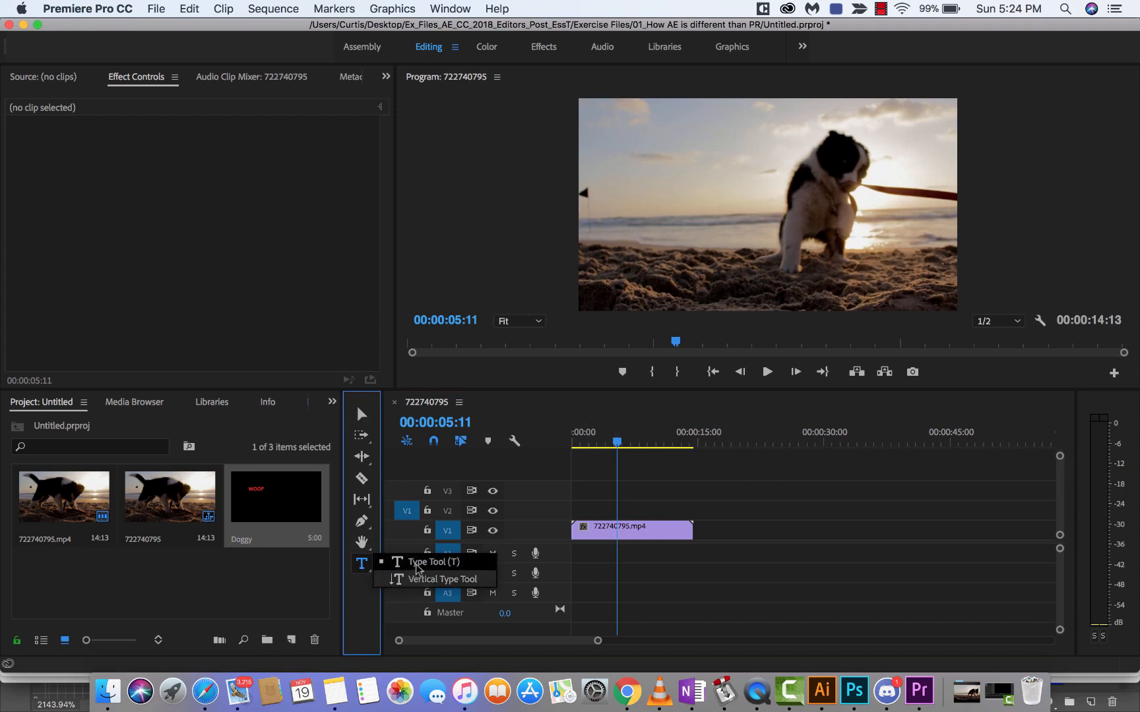
left_click(416, 565)
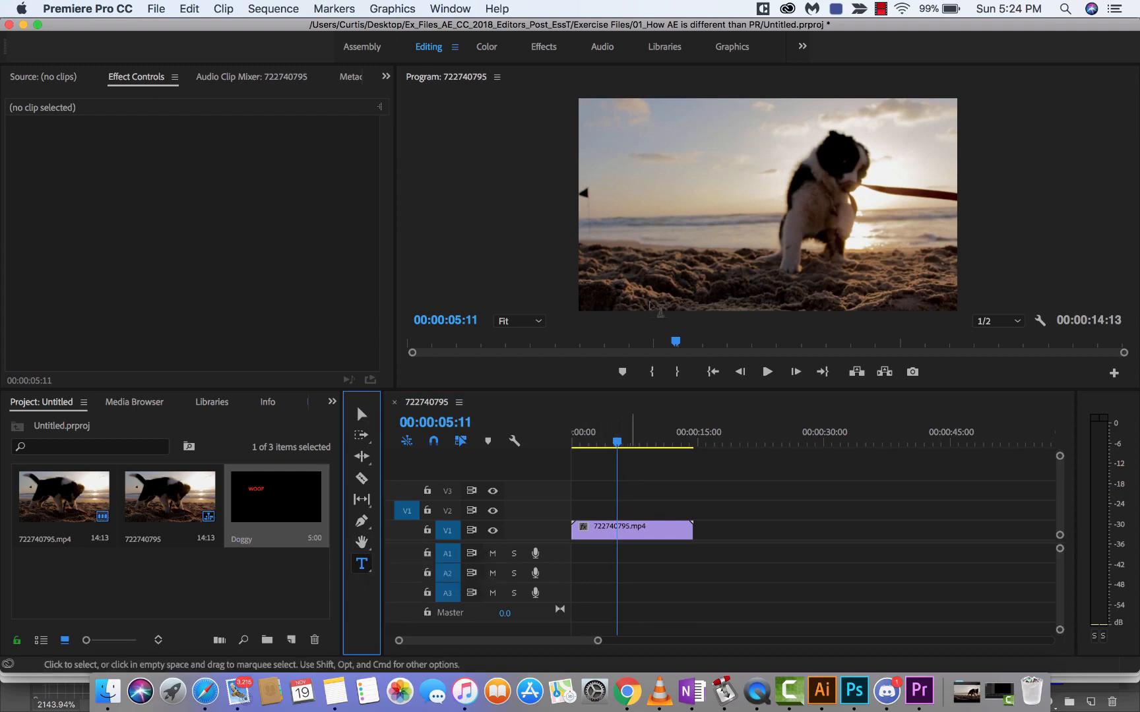
left_click(654, 222)
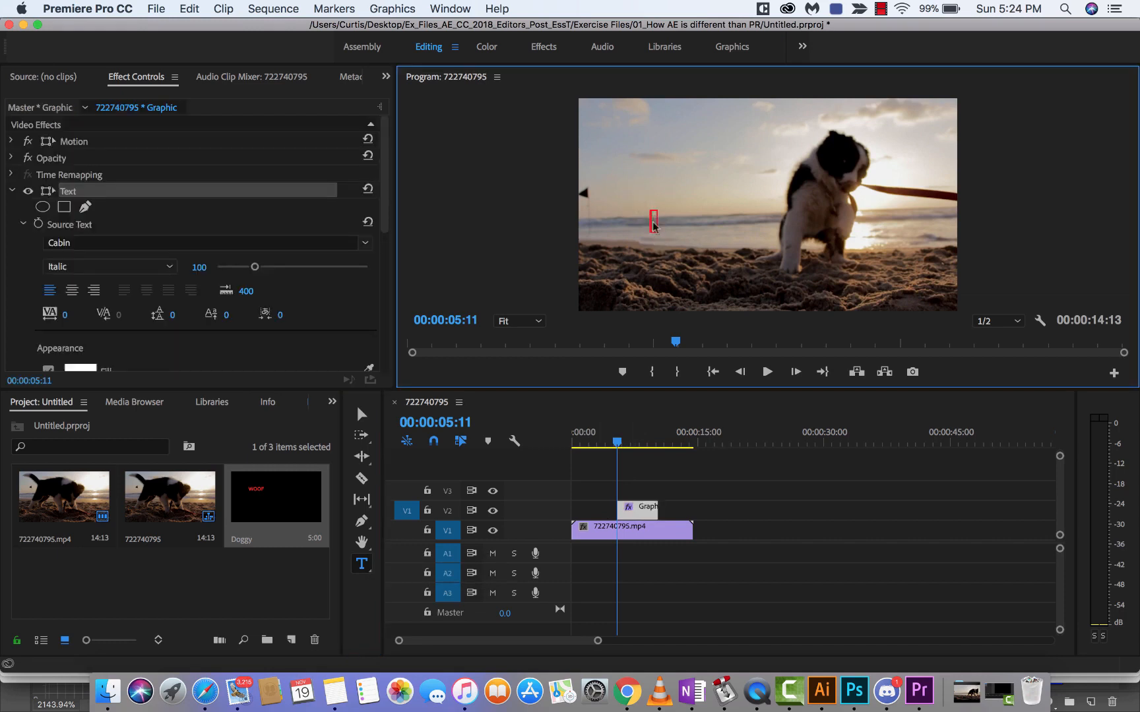
type("My do")
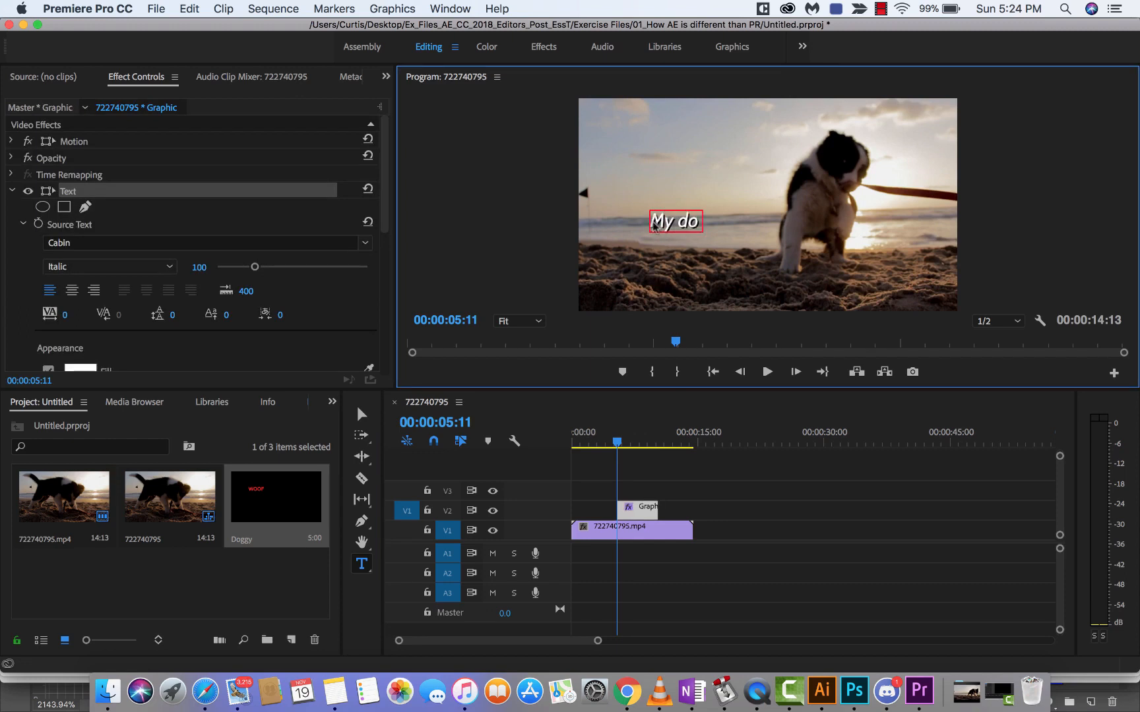
type("g Kingston")
left_click(139, 192)
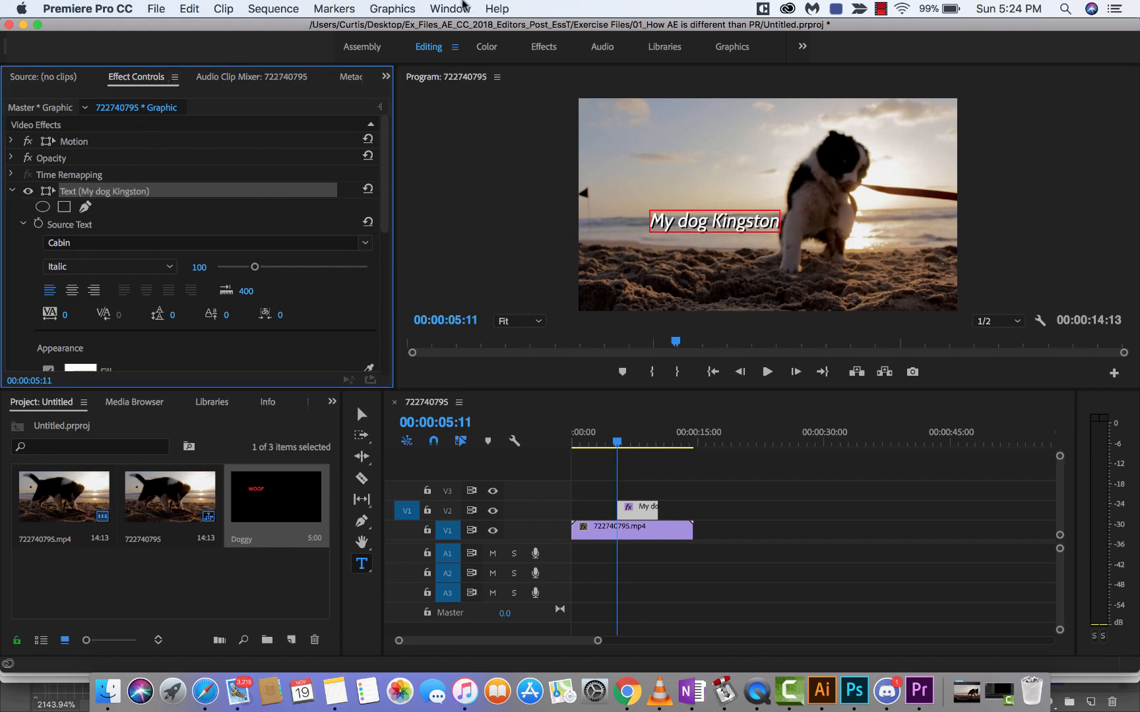
Step: Collapse the settings of the "My dog Kingston" text layer in its effect list
left_click(454, 7)
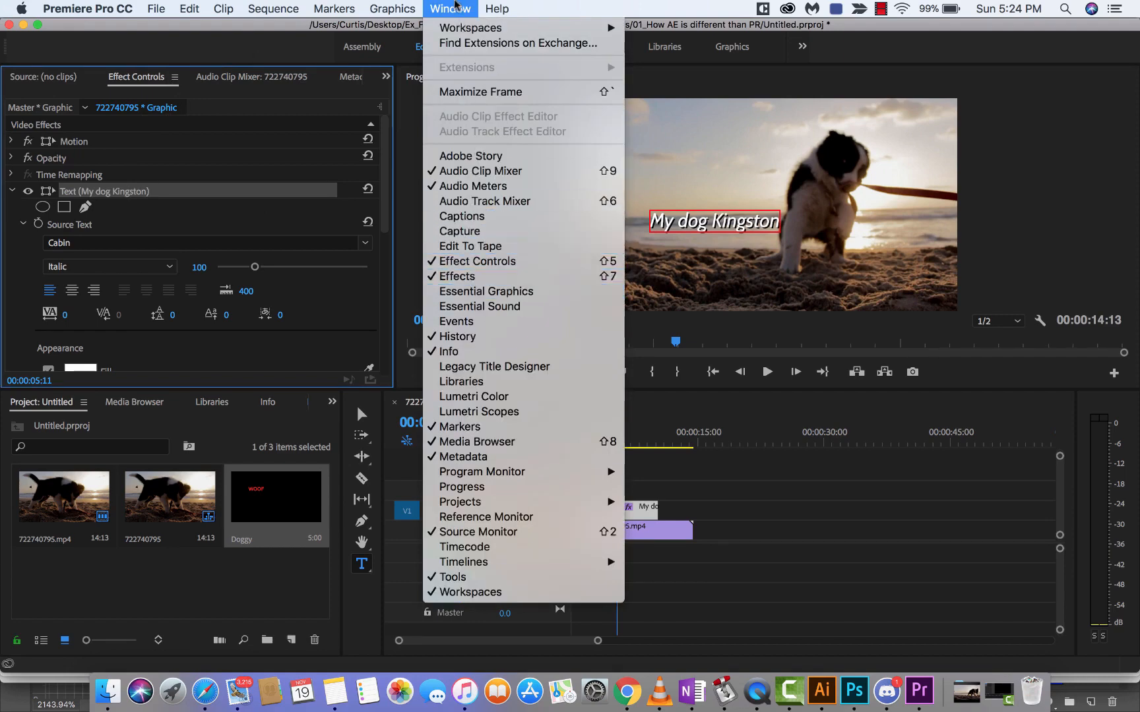
left_click(458, 8)
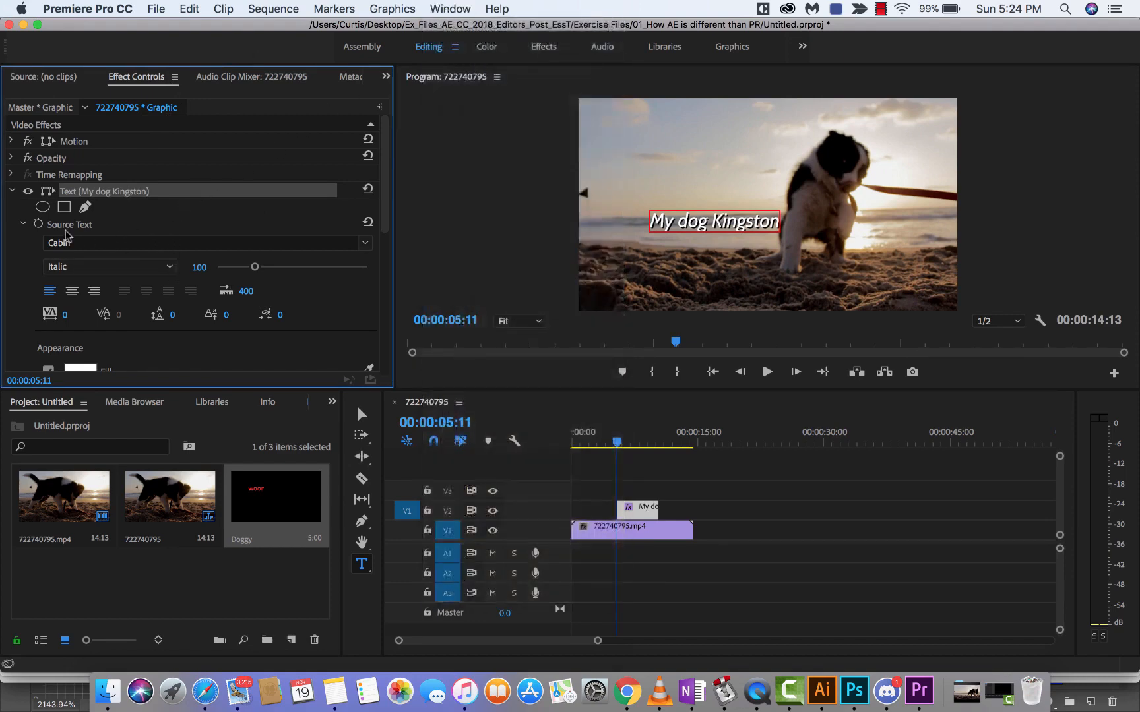
left_click(12, 191)
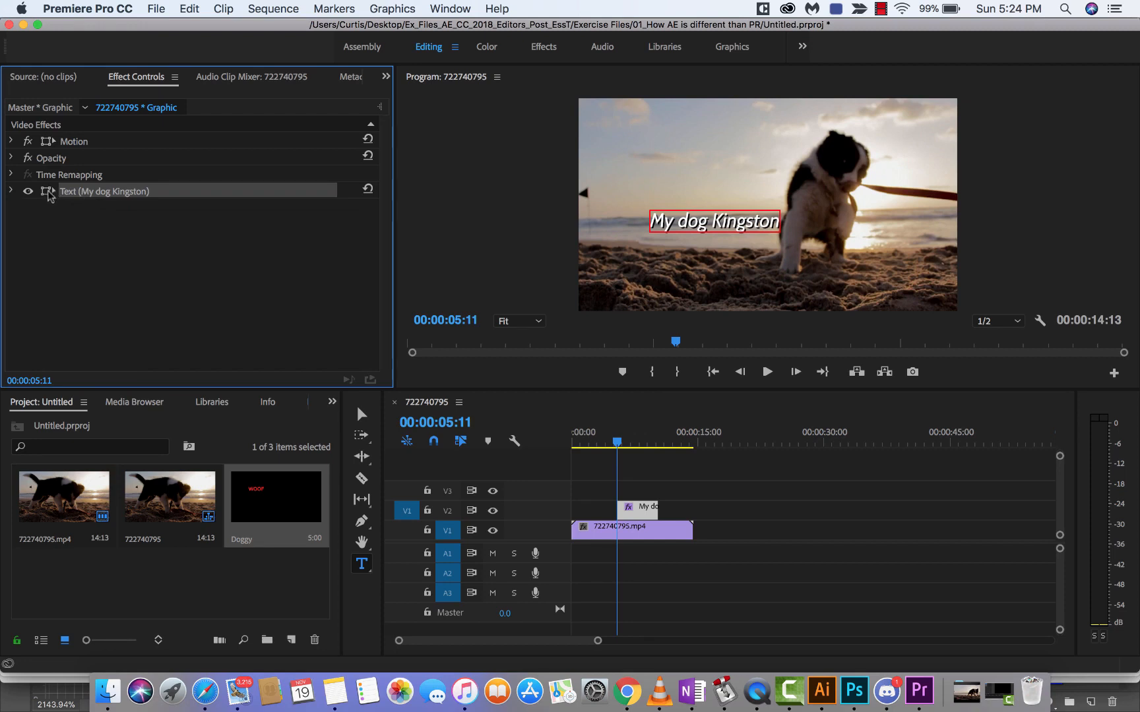
Step: Try the fonts Chalkboard, Didot, Hondafont and Let Me Ride on the "My dog Kingston" text
left_click(11, 191)
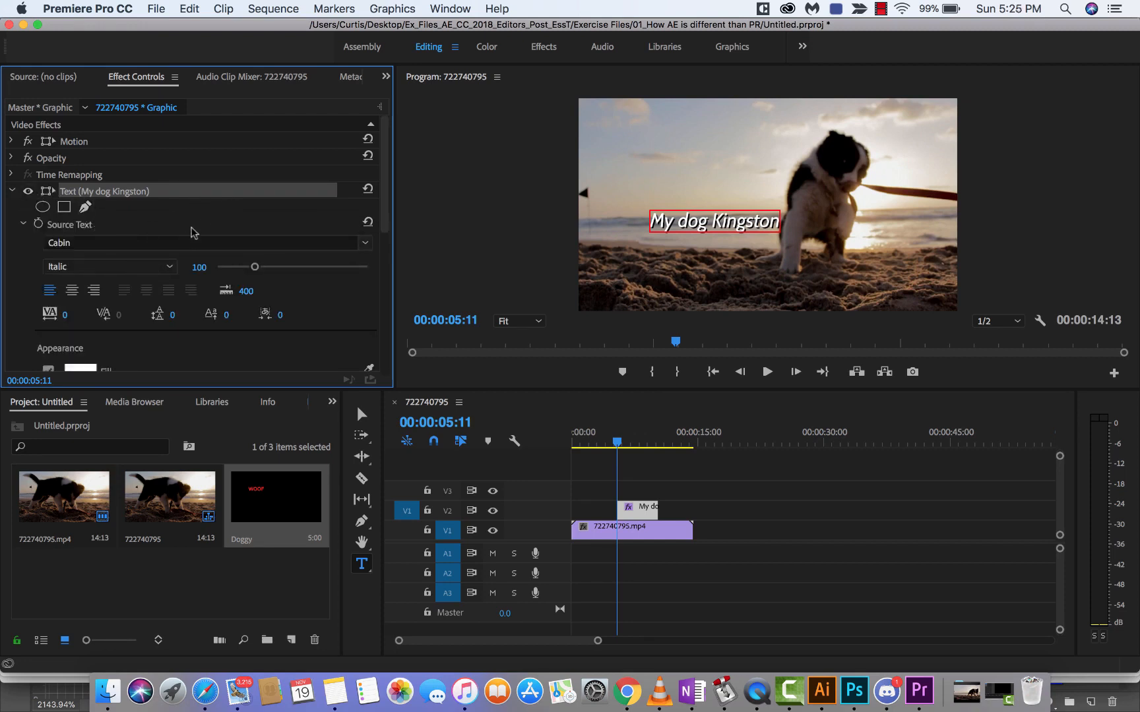
scroll(181, 241, "down", 3)
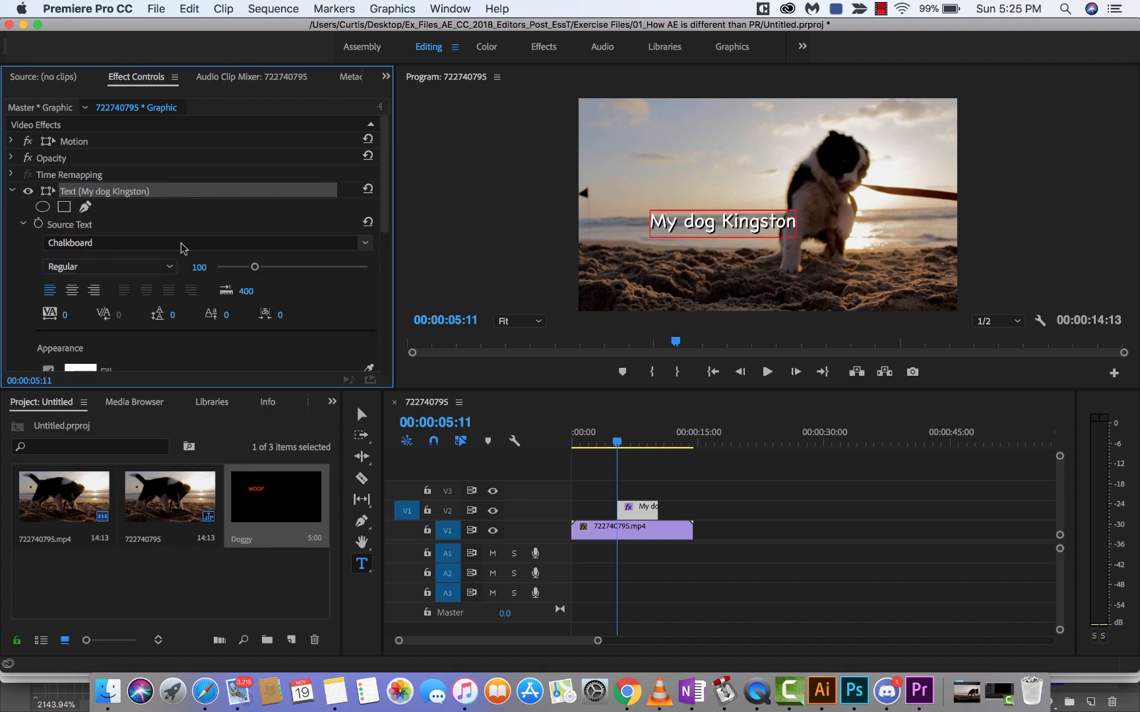
left_click(183, 244)
scroll(165, 360, "down", 10)
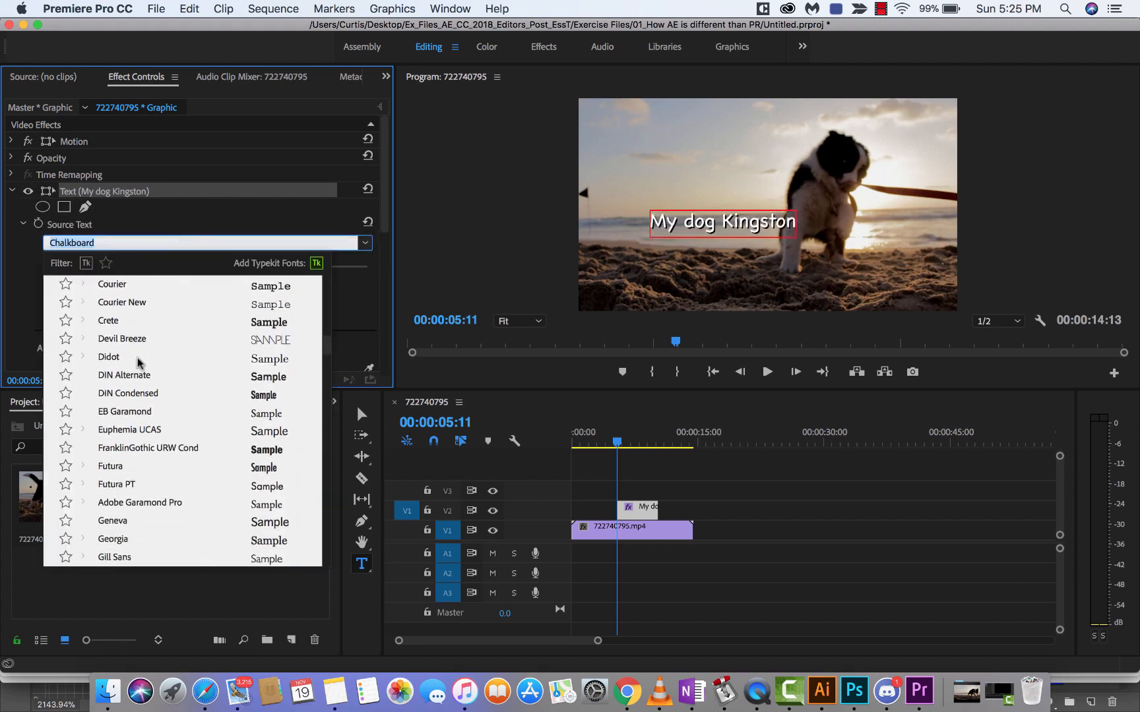
left_click(137, 359)
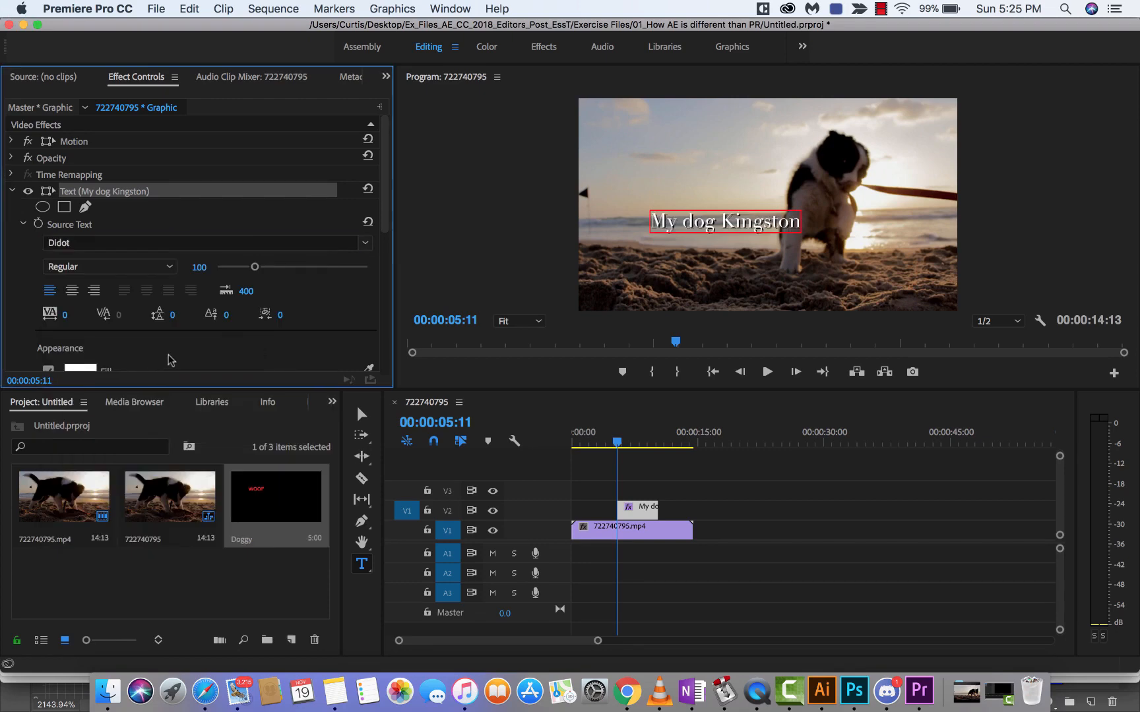
left_click(157, 244)
scroll(130, 381, "down", 3)
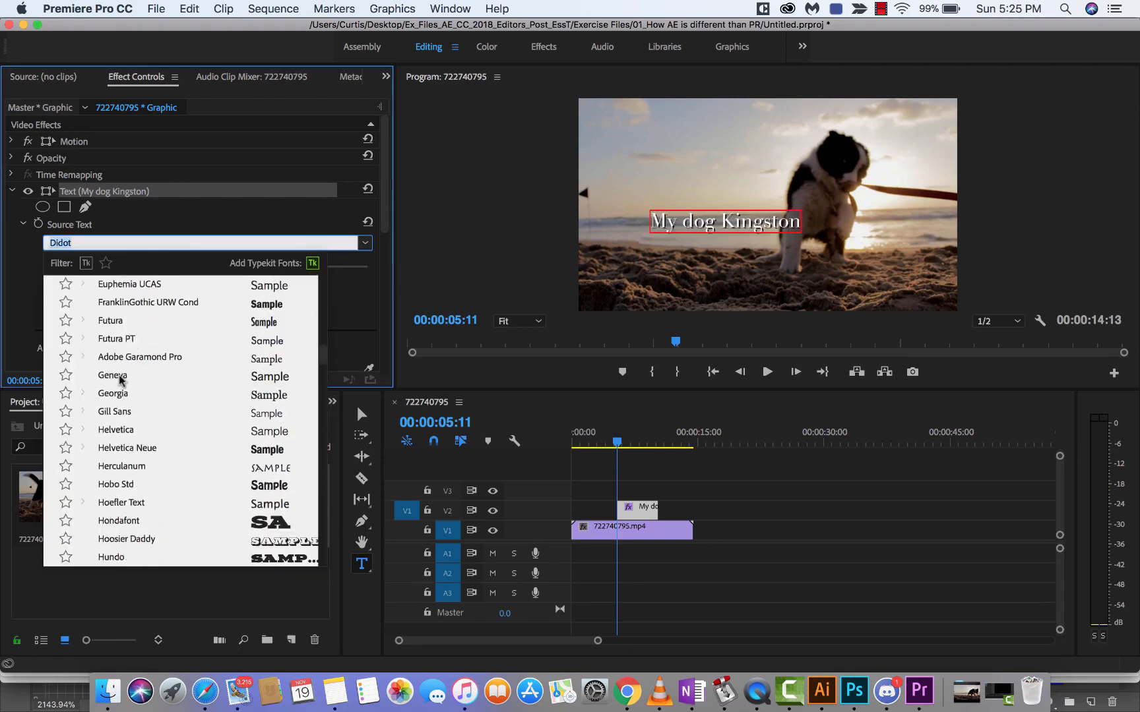
left_click(116, 522)
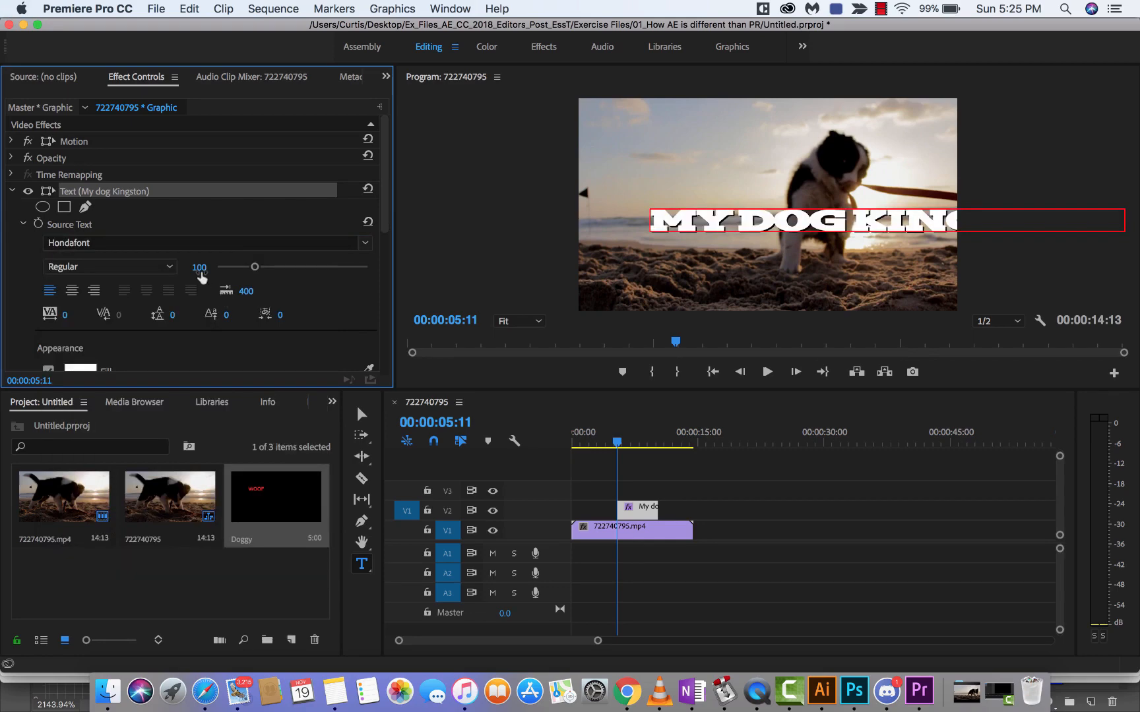
left_click(365, 243)
scroll(149, 471, "down", 5)
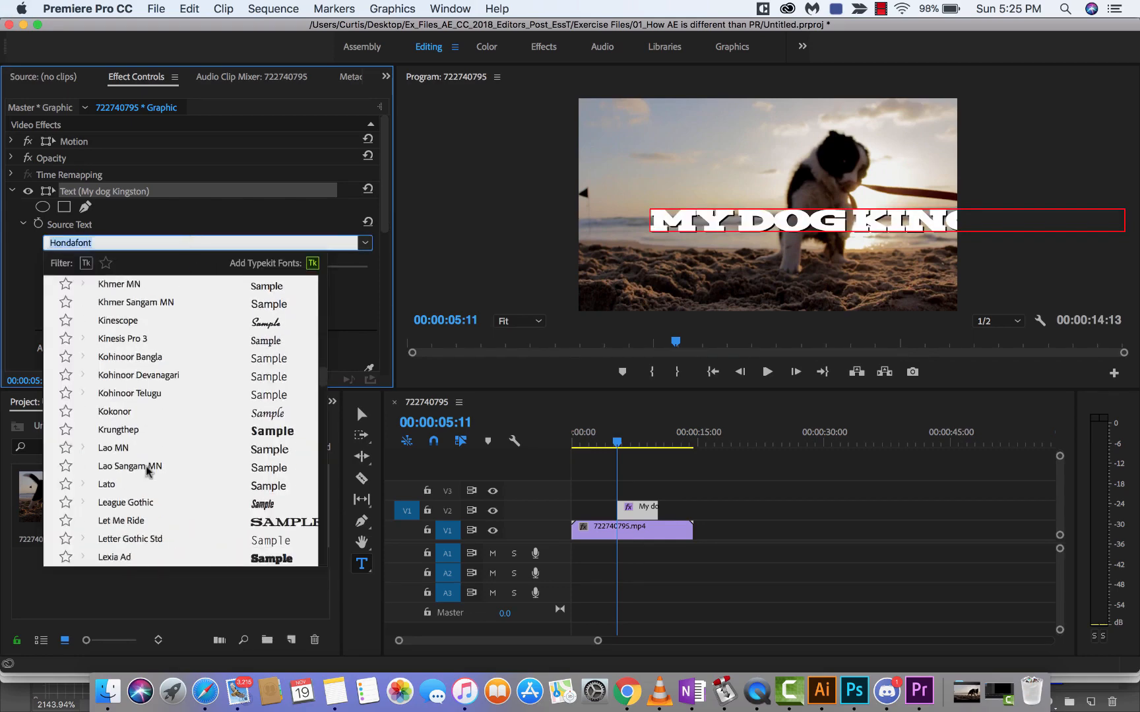
left_click(140, 522)
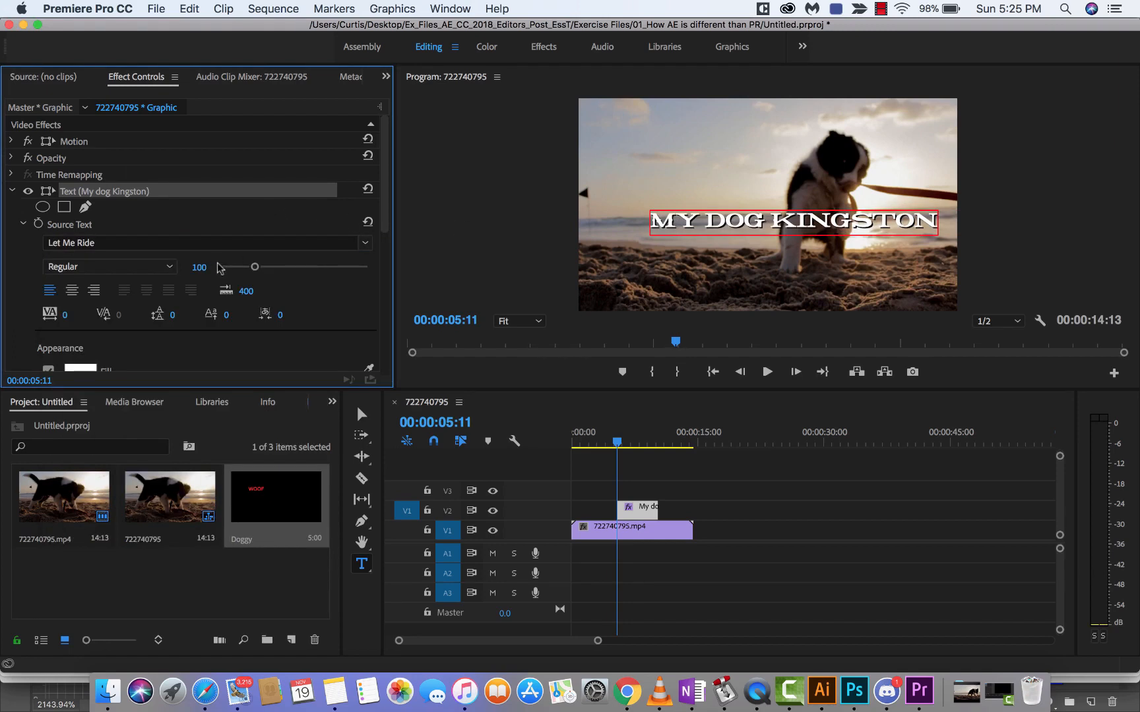
Step: Set the "My dog Kingston" text to the Lora font and enlarge its font size to 172
left_click(260, 244)
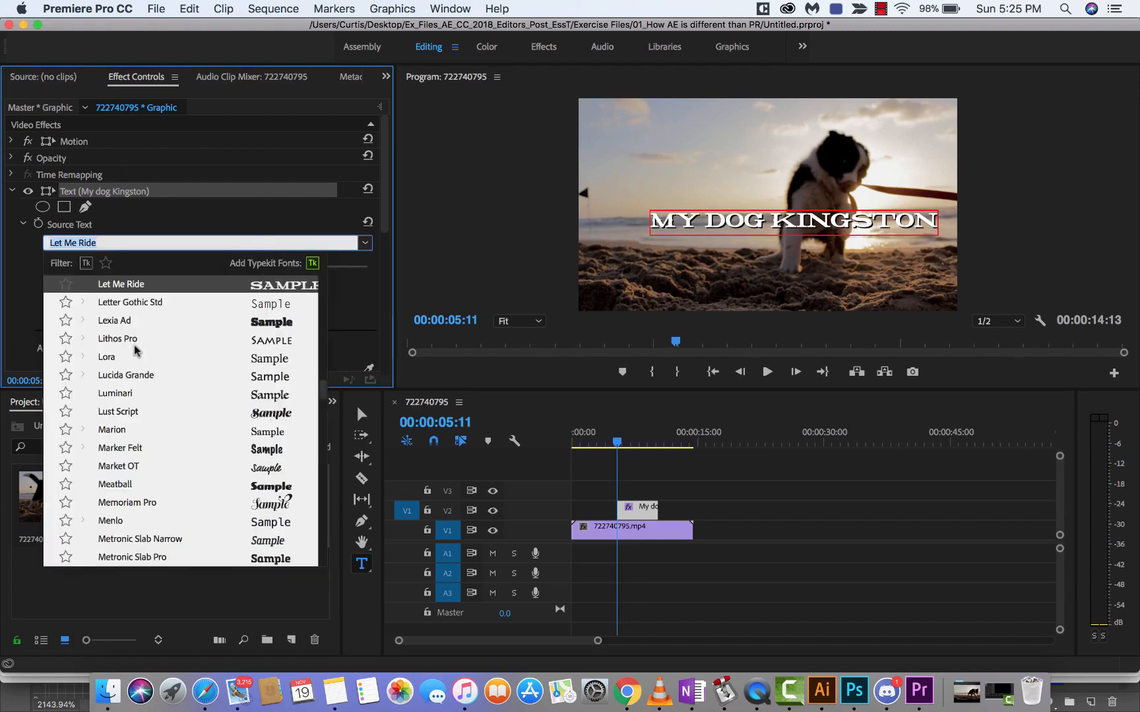
left_click(115, 357)
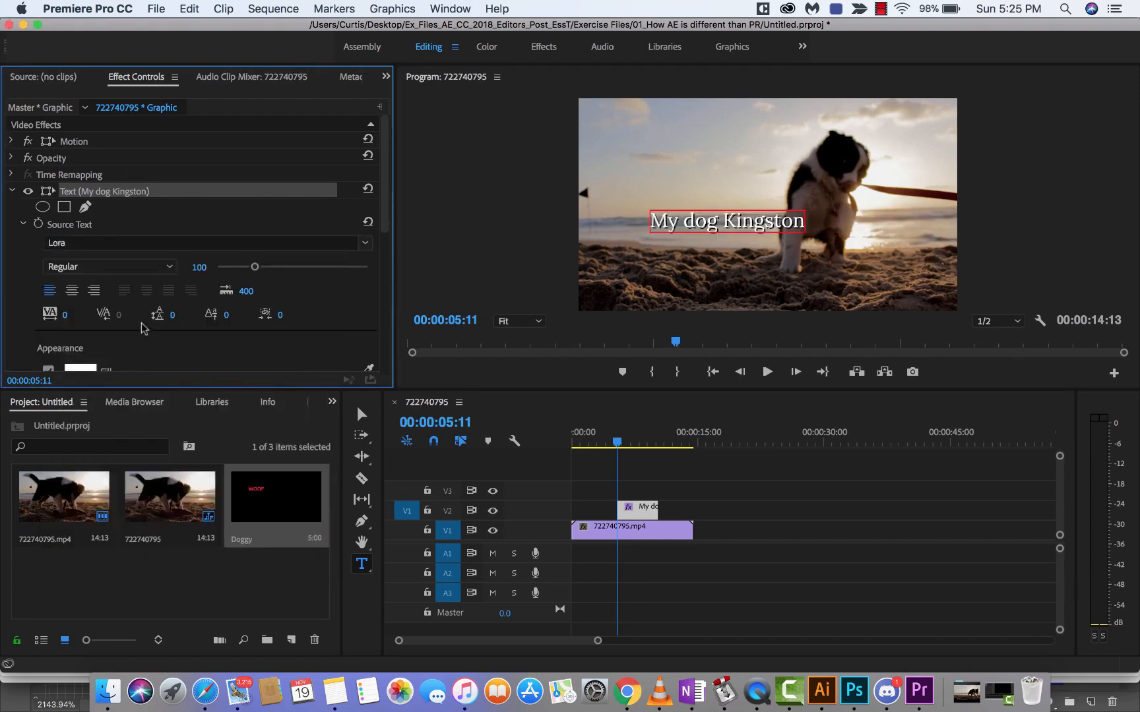
scroll(369, 227, "down", 3)
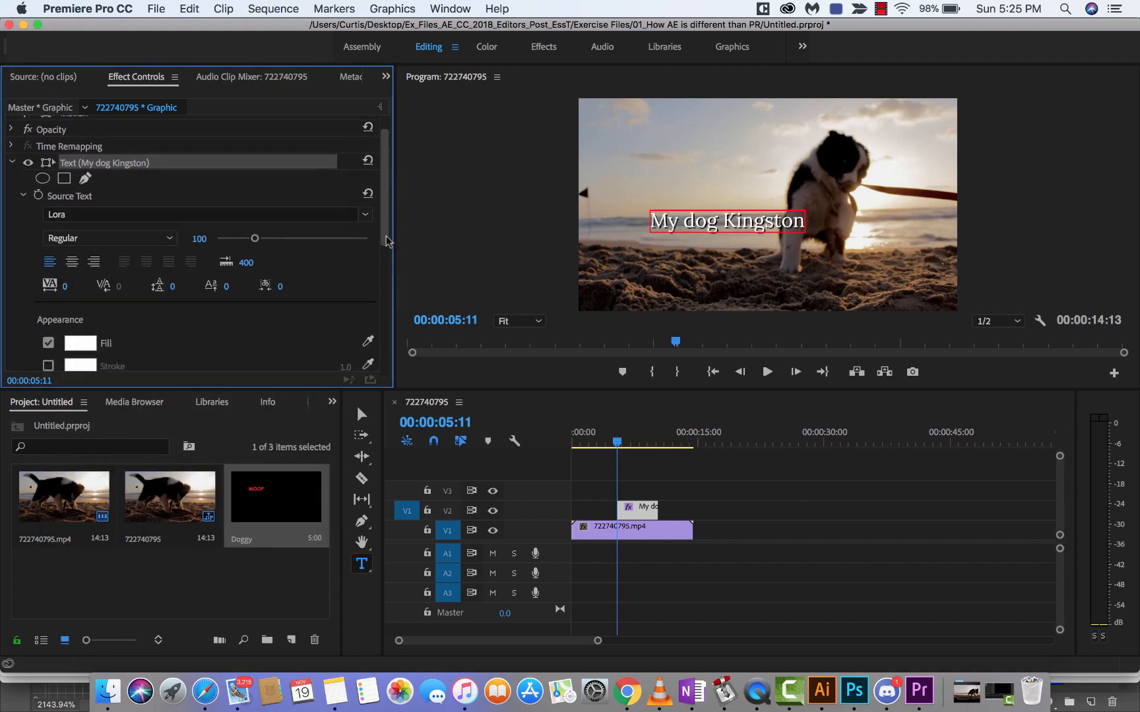
left_click_drag(255, 232, 280, 232)
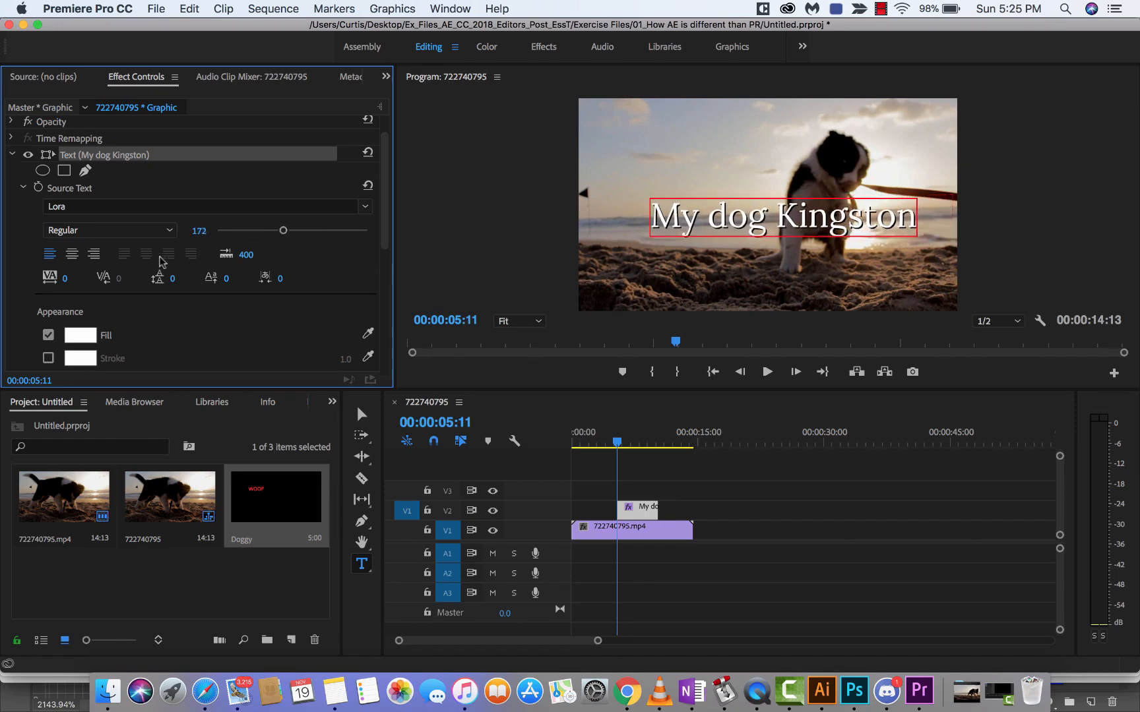
Step: Try centre and right alignment on the "My dog Kingston" text, and return it to left alignment
left_click(74, 257)
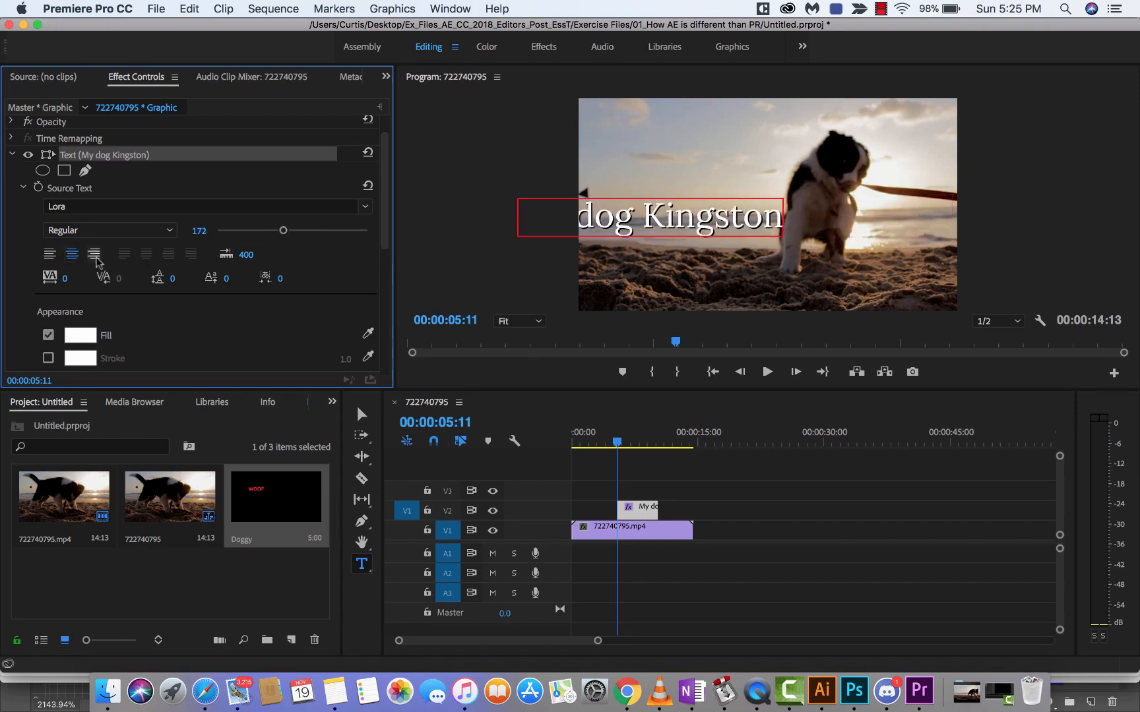
left_click(94, 256)
left_click(48, 257)
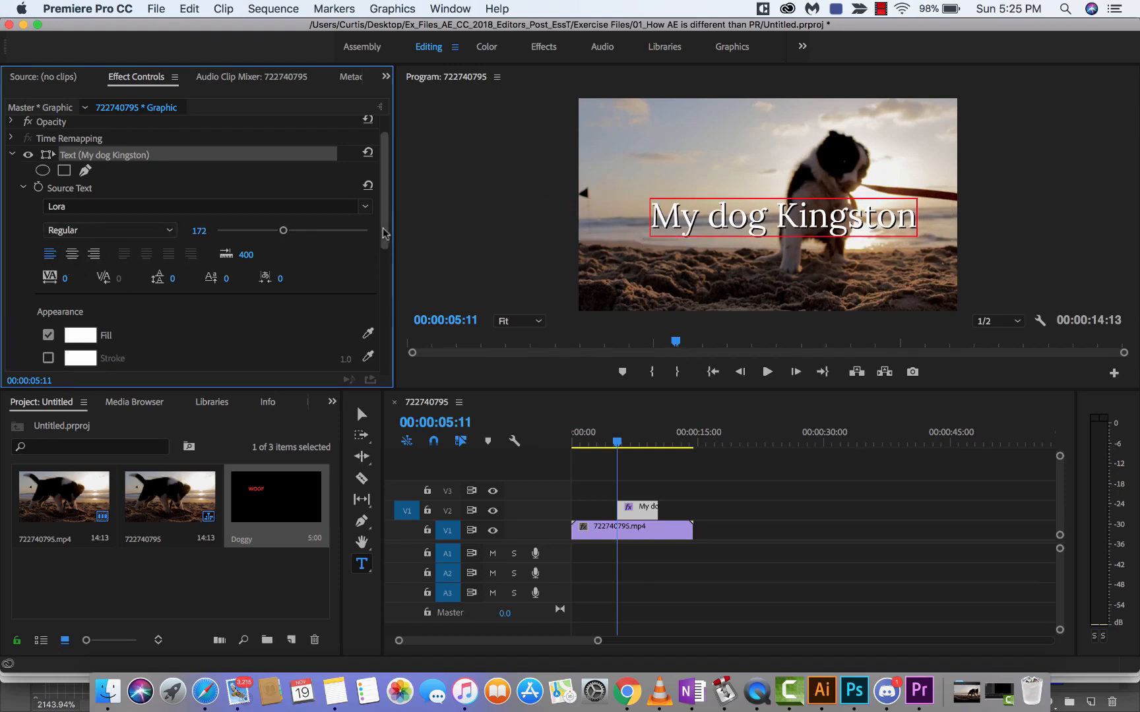
Step: Change the text's fill colour to red (FF0101) and enable its white stroke
left_click_drag(386, 238, 386, 300)
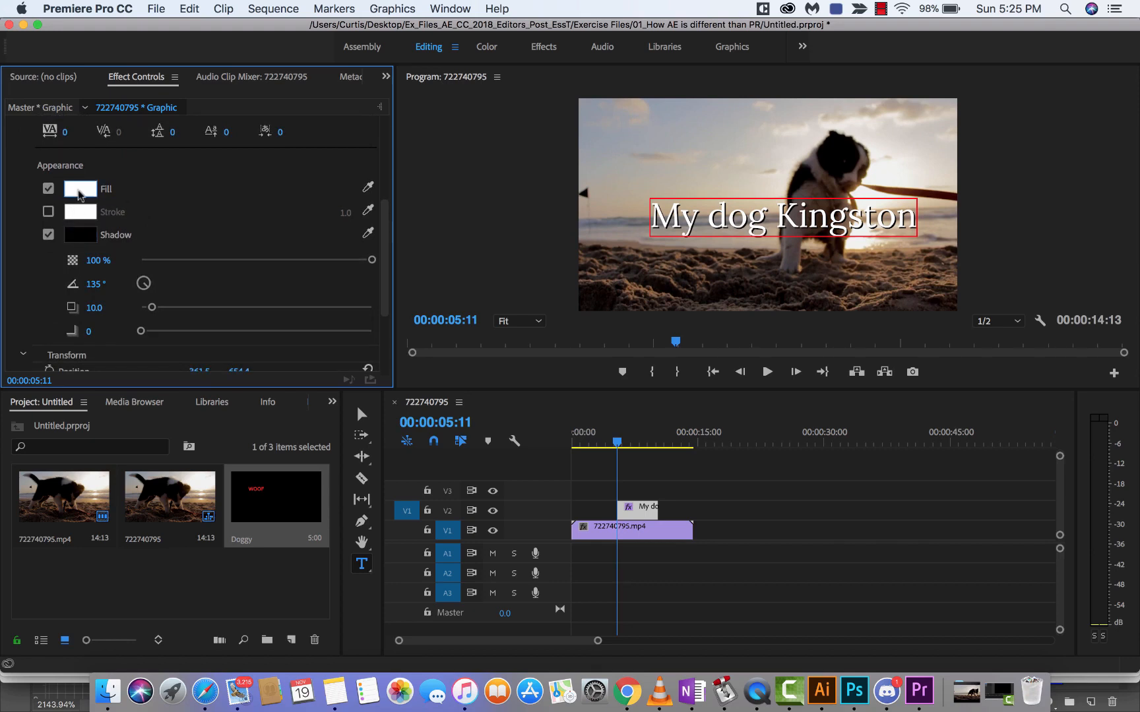
left_click(78, 193)
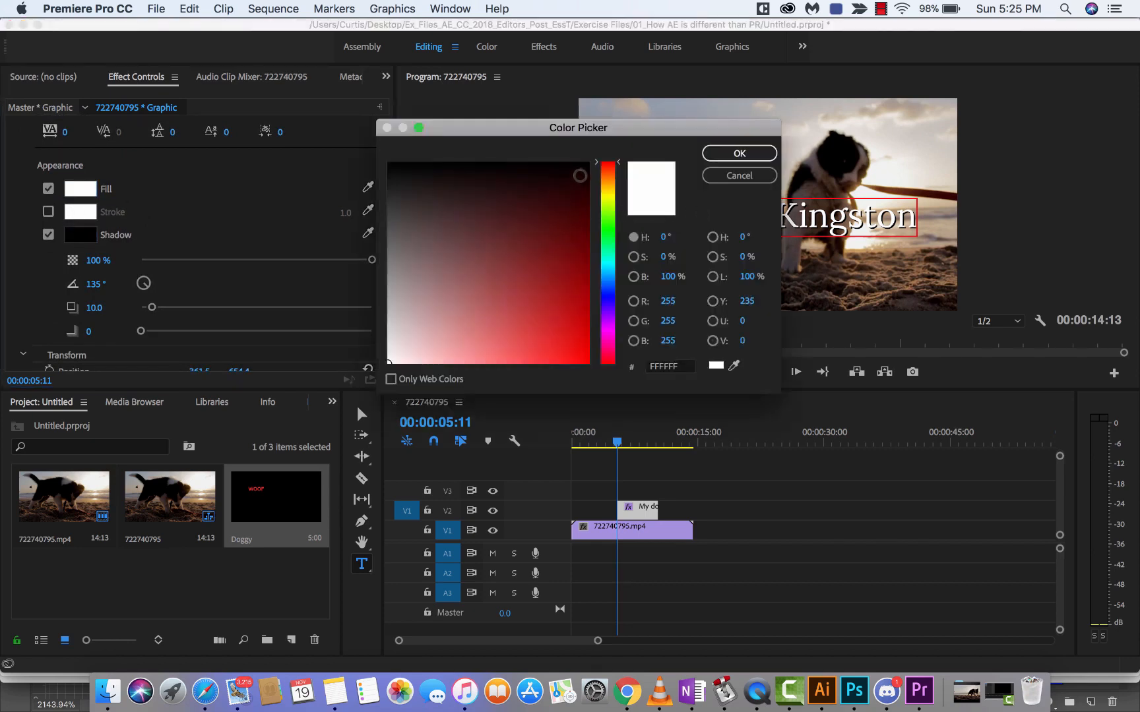
left_click(581, 353)
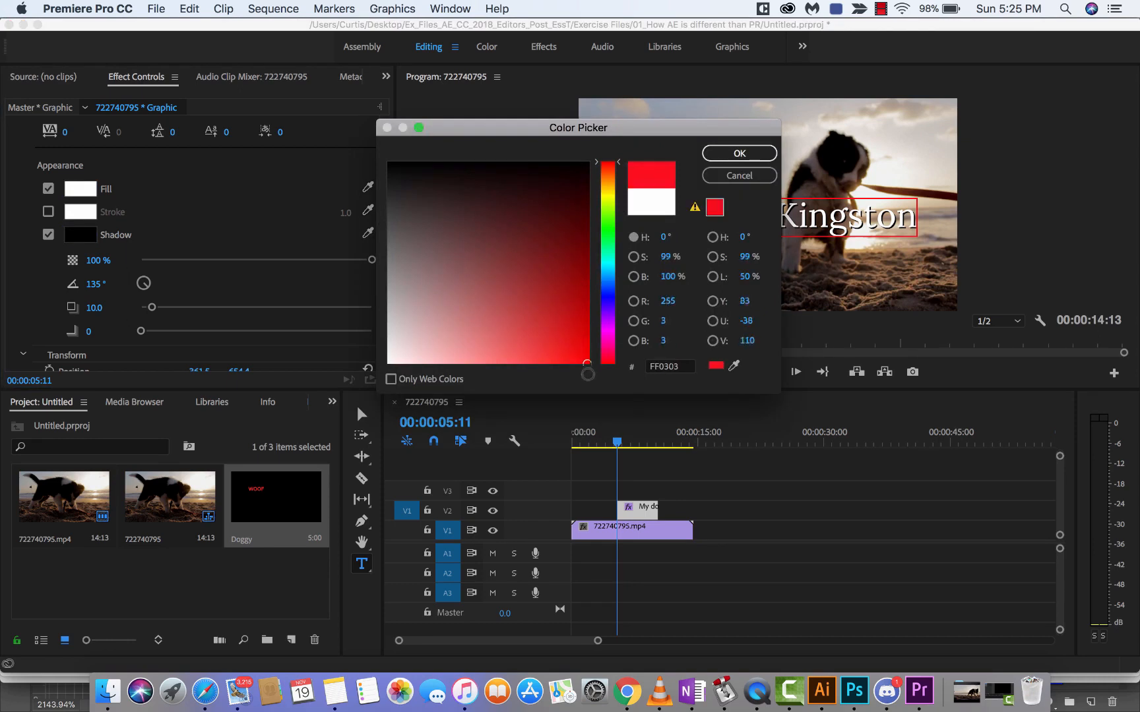
left_click(751, 159)
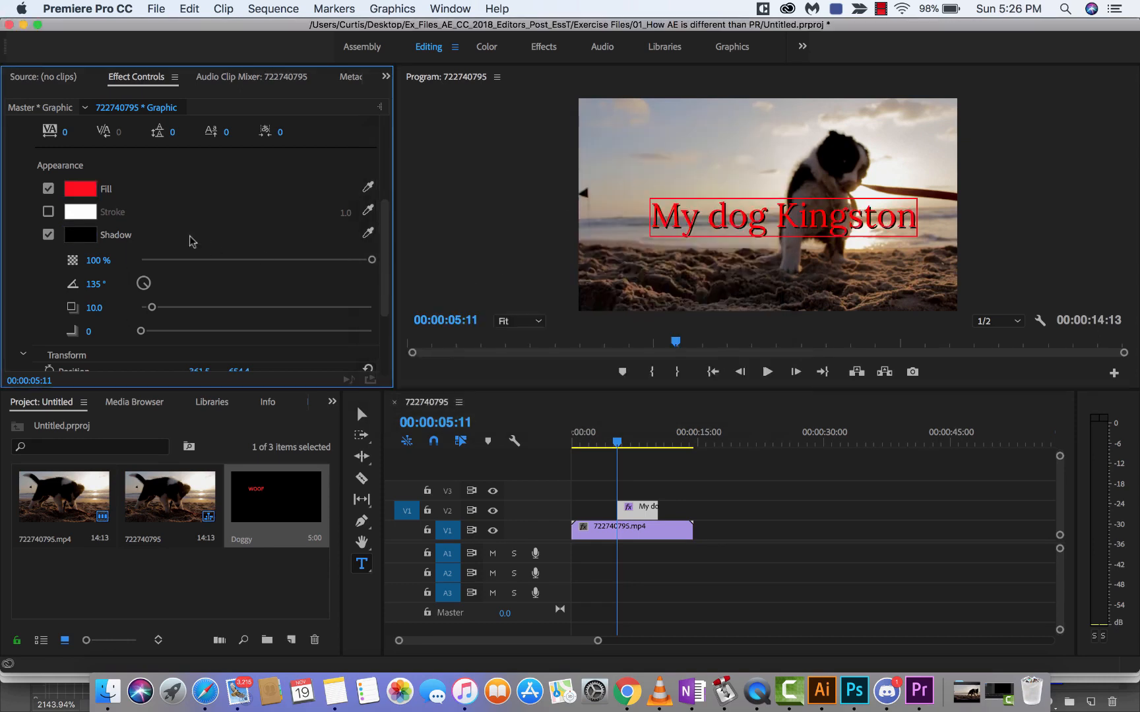
left_click(48, 211)
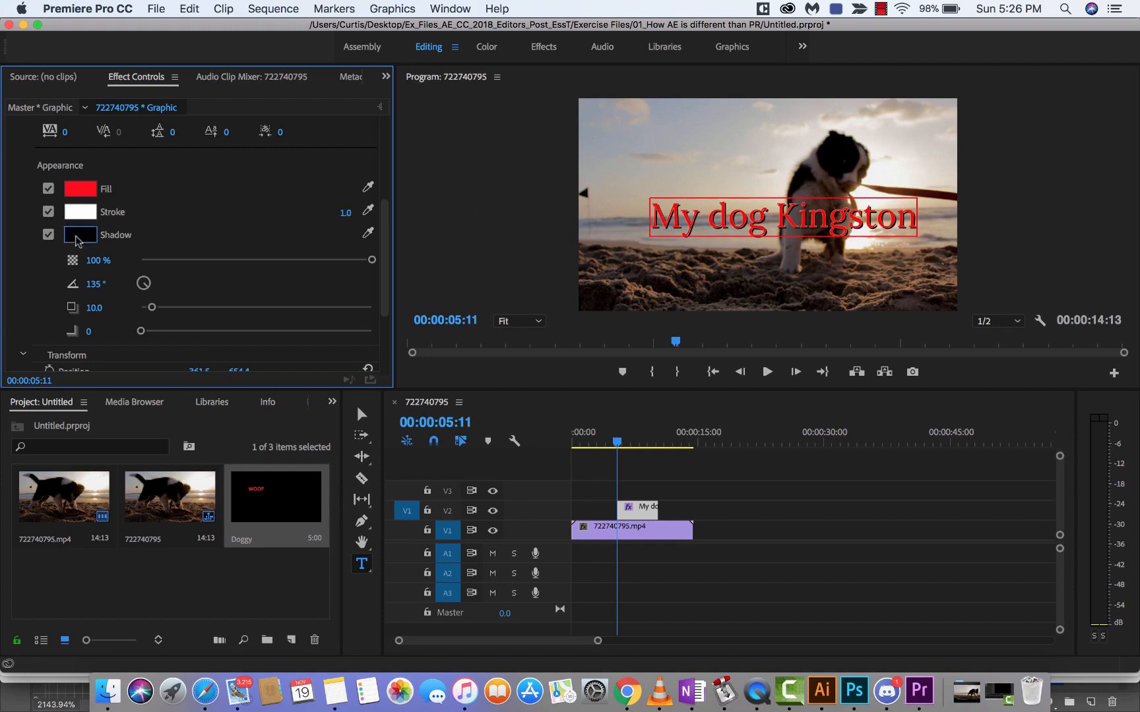
Step: Toggle the text's shadow off and on again, and set the shadow opacity to 65%
left_click(47, 236)
left_click(48, 236)
left_click(291, 260)
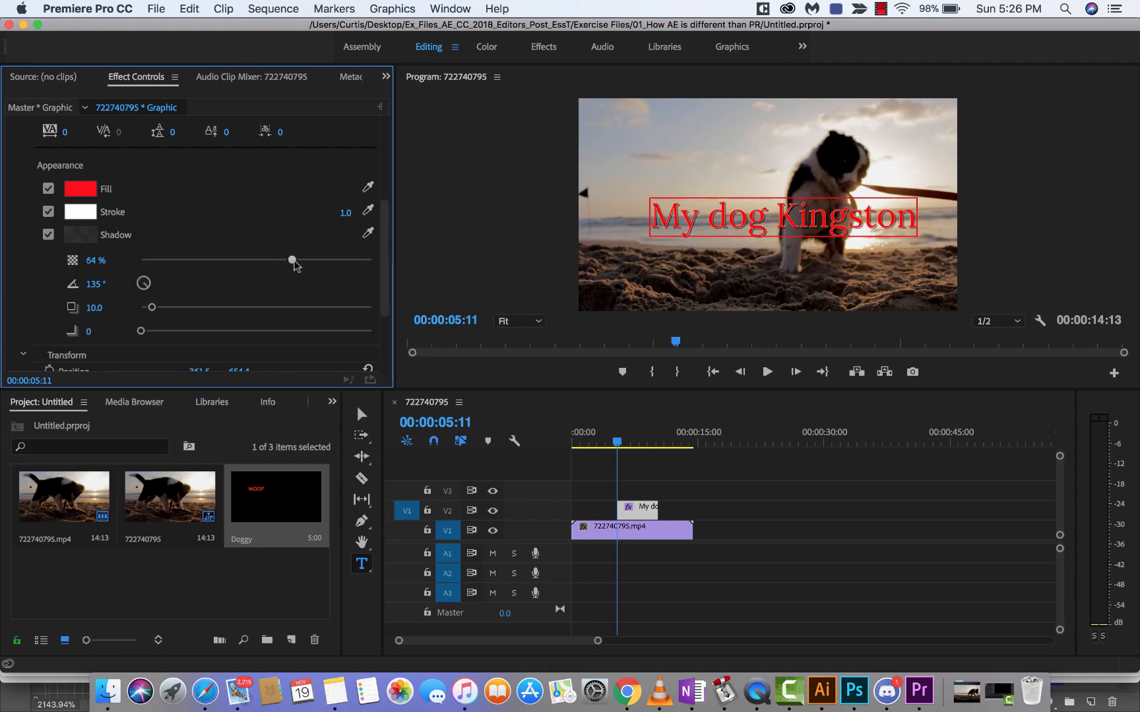
left_click_drag(294, 262, 296, 261)
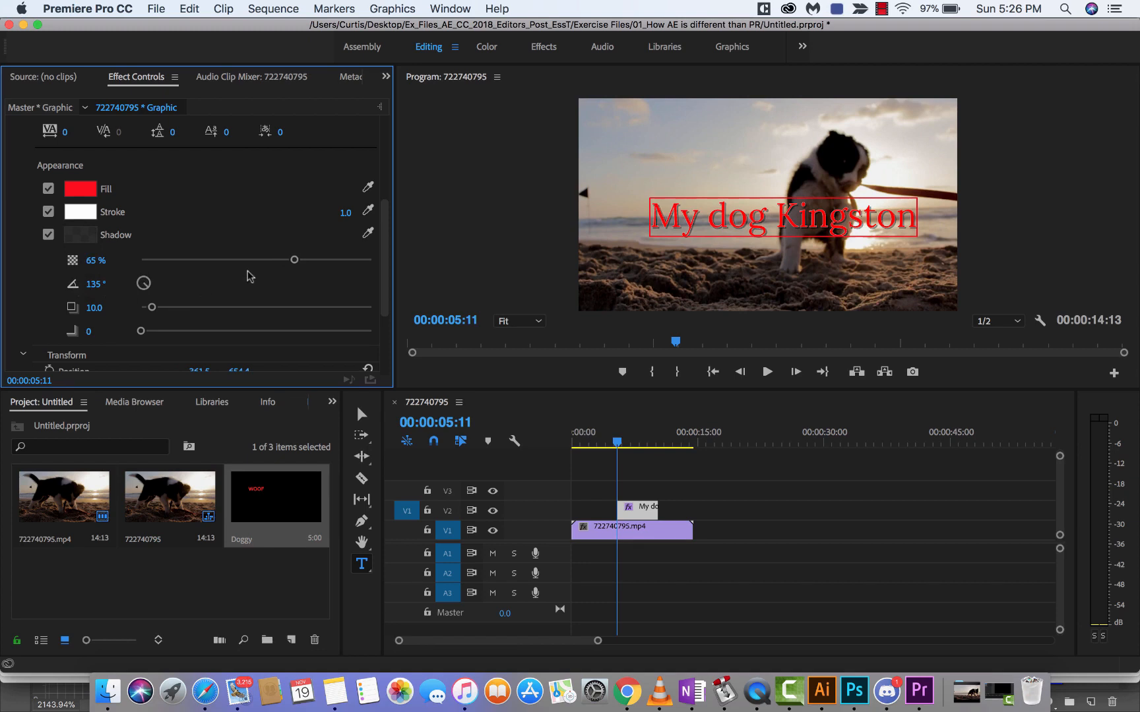
Step: In the text's transform settings, set the horizontal position to 378.5, the scale to 90 and the rotation to 1.0°
scroll(250, 276, "down", 5)
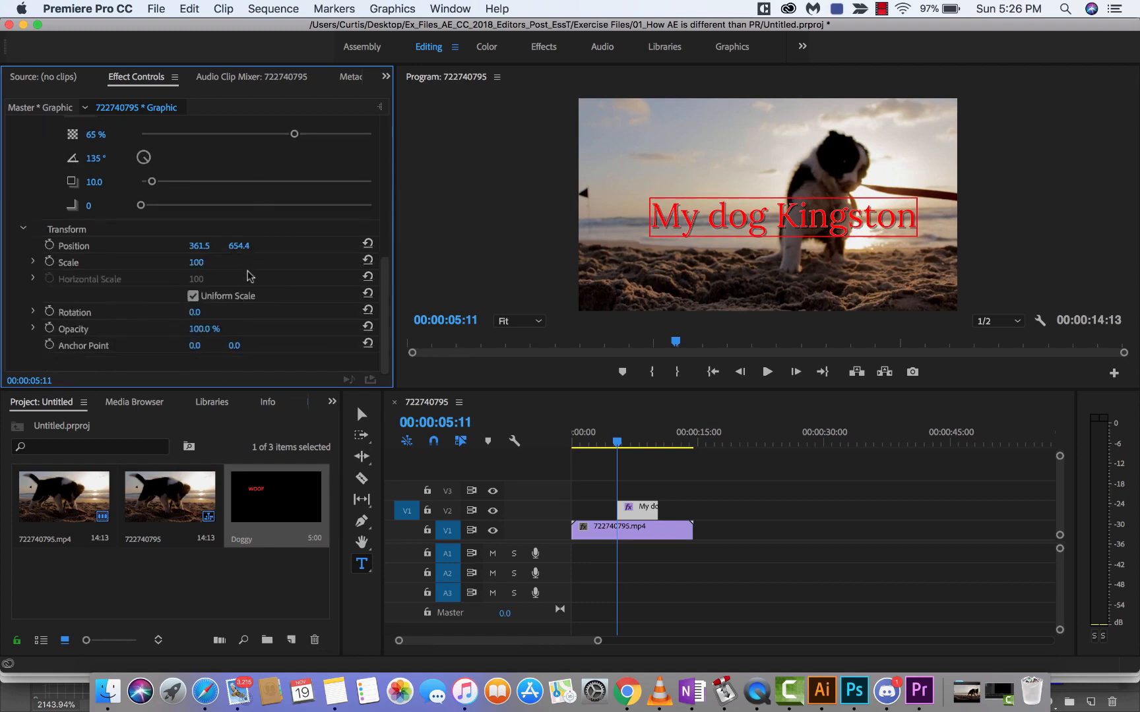
mouse_move(196, 262)
left_mouse_down()
mouse_move(218, 262)
mouse_move(191, 261)
mouse_move(205, 263)
mouse_move(209, 245)
left_mouse_up()
mouse_move(192, 314)
left_mouse_down()
mouse_move(208, 314)
mouse_move(178, 315)
mouse_move(192, 314)
left_mouse_up()
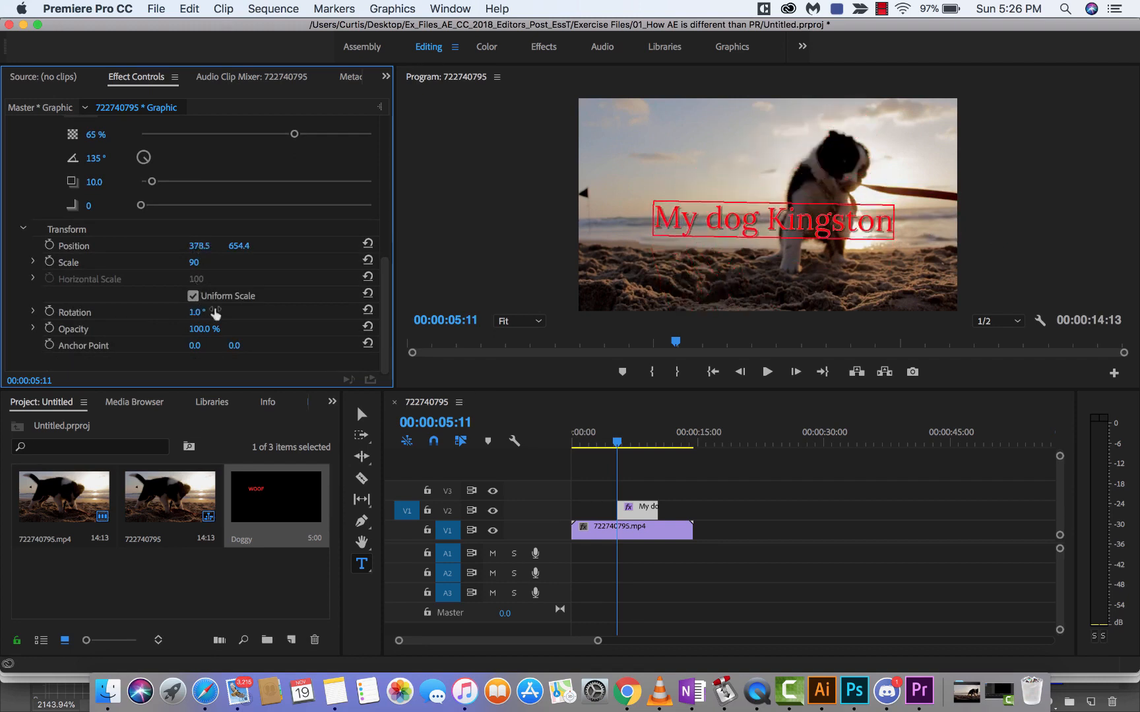
Step: Move back to 00:00:05:09 in the sequence and reset the text's rotation to 0°
left_click(618, 451)
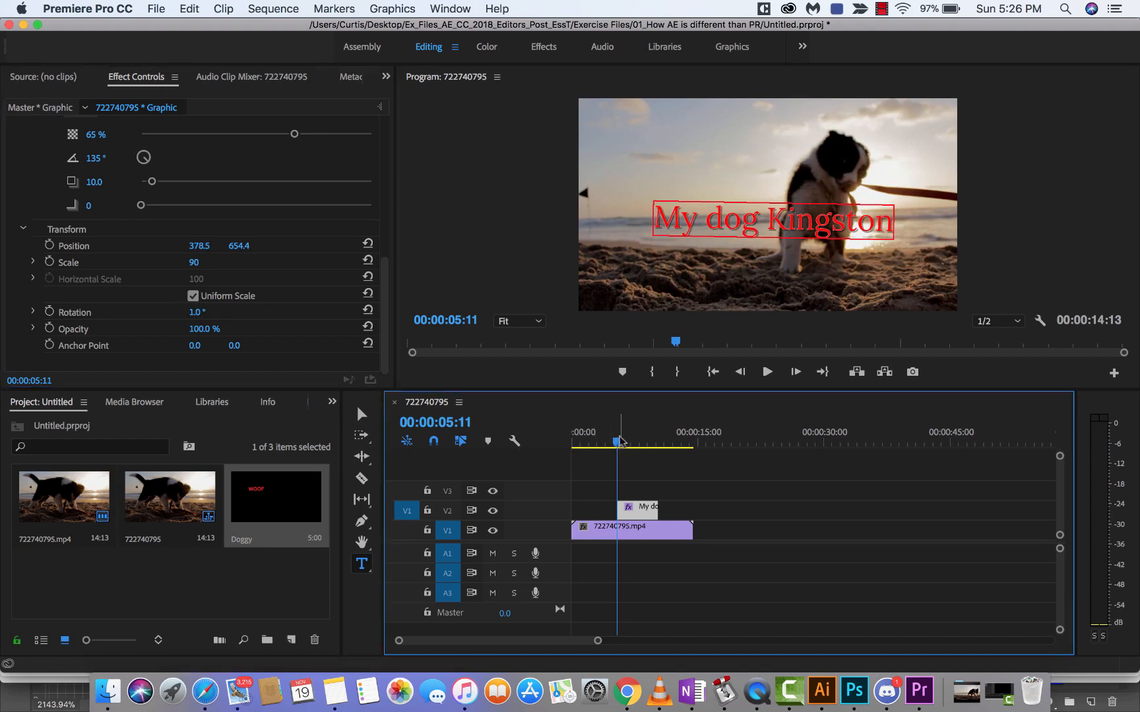
key("Left")
key("Left")
left_click(196, 312)
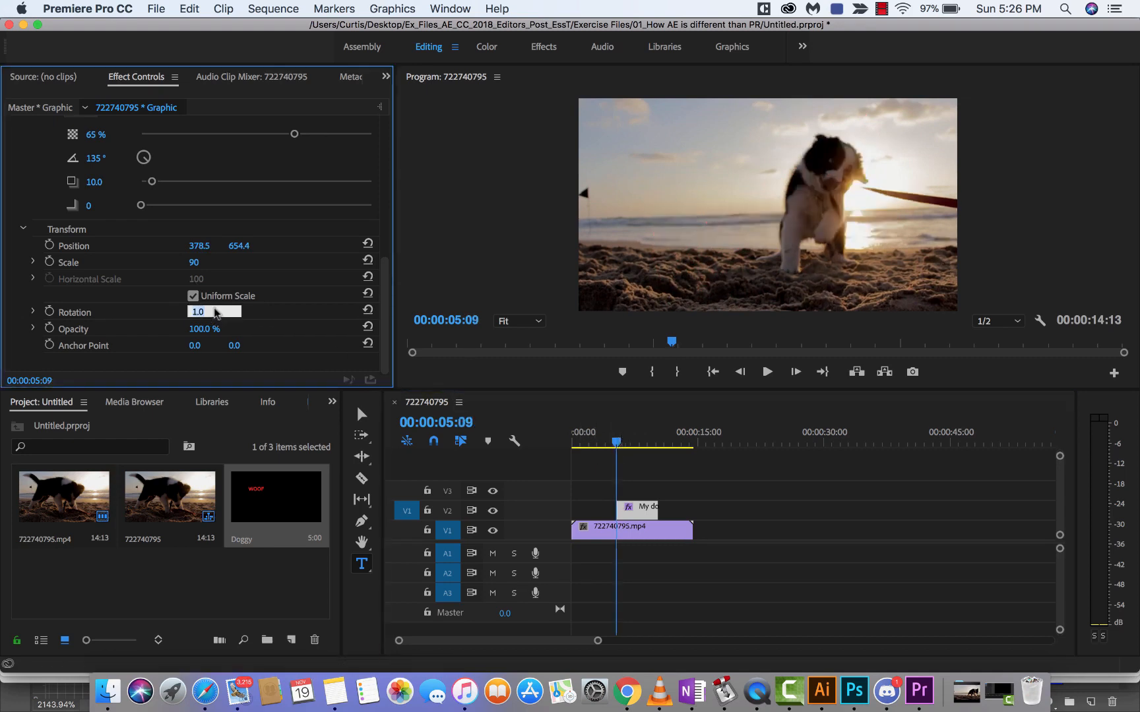
type("0")
key("Return")
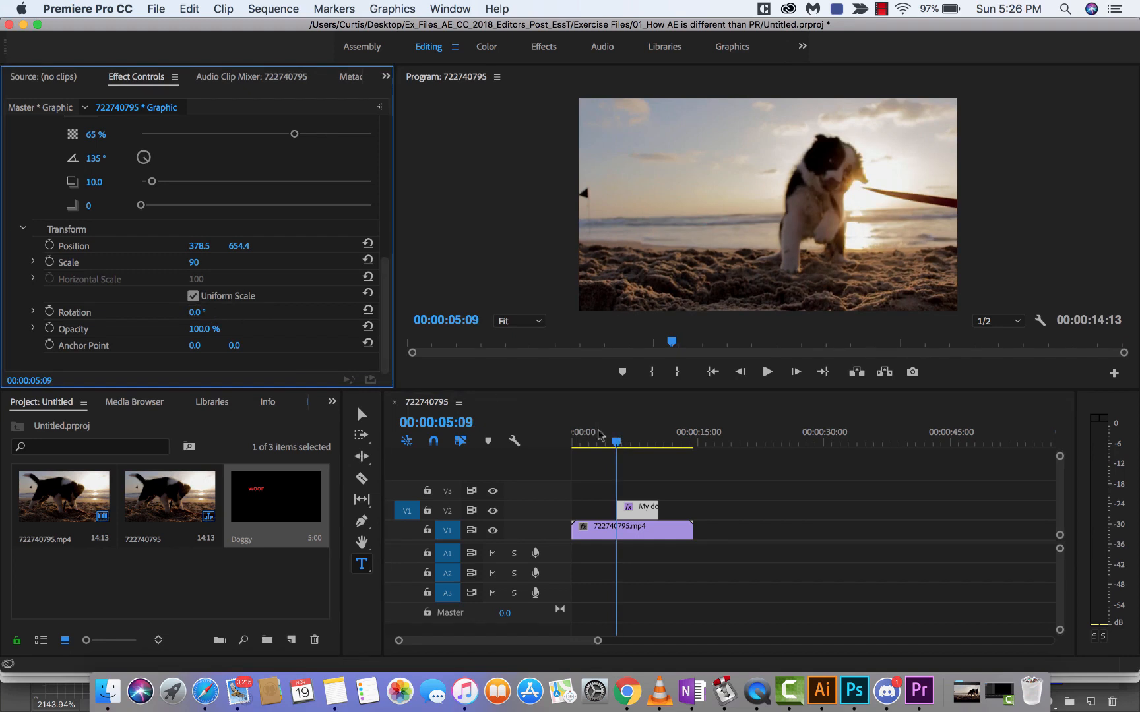
Step: Keyframe the text's rotation from 0.0° at 00:00:05:11 to one full turn (1x0.0°) at 00:00:08:05
mouse_move(615, 442)
left_mouse_down()
mouse_move(631, 442)
mouse_move(619, 444)
left_mouse_up()
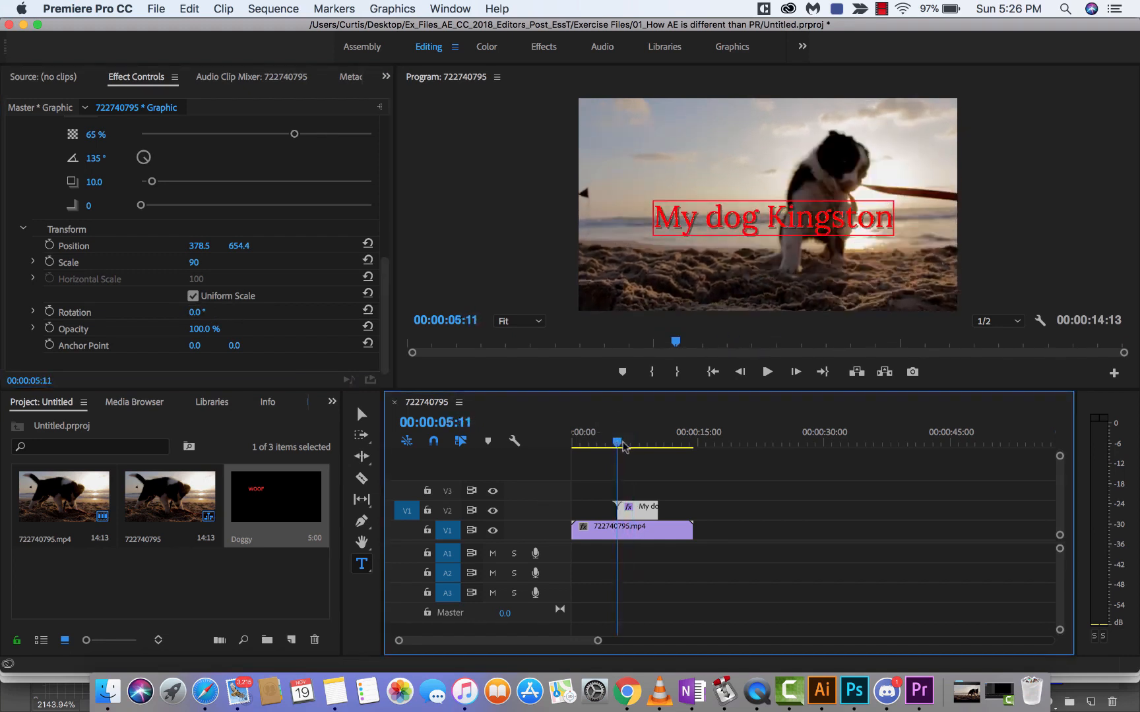
left_click(49, 311)
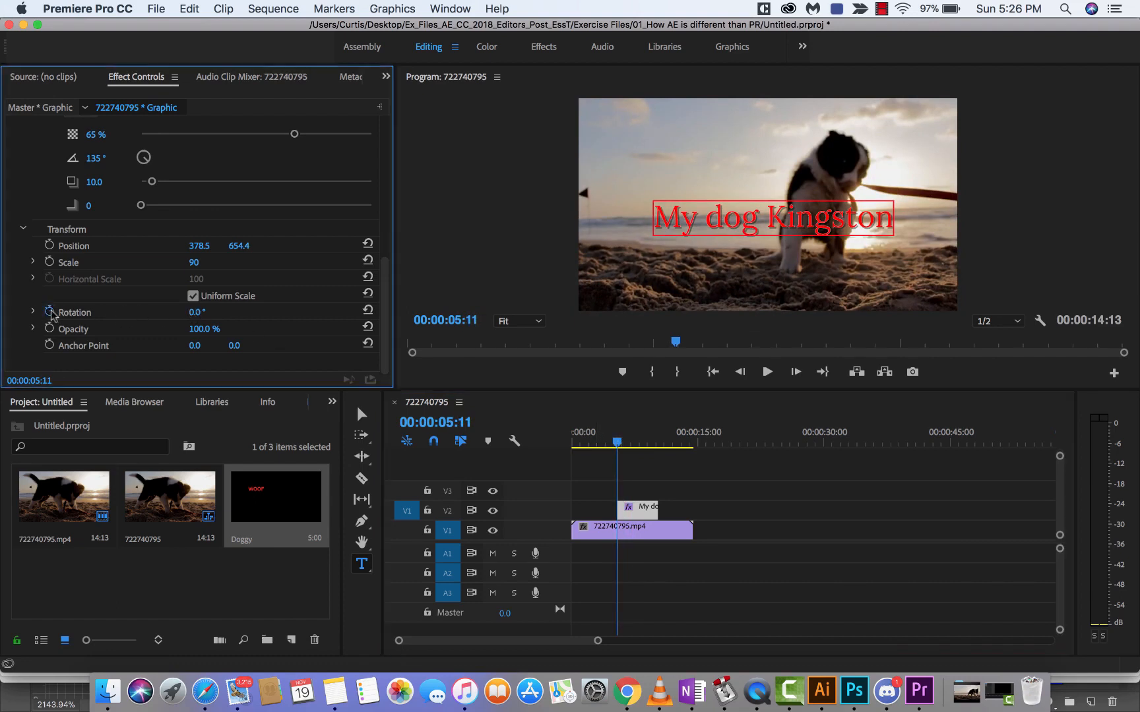
left_click(618, 441)
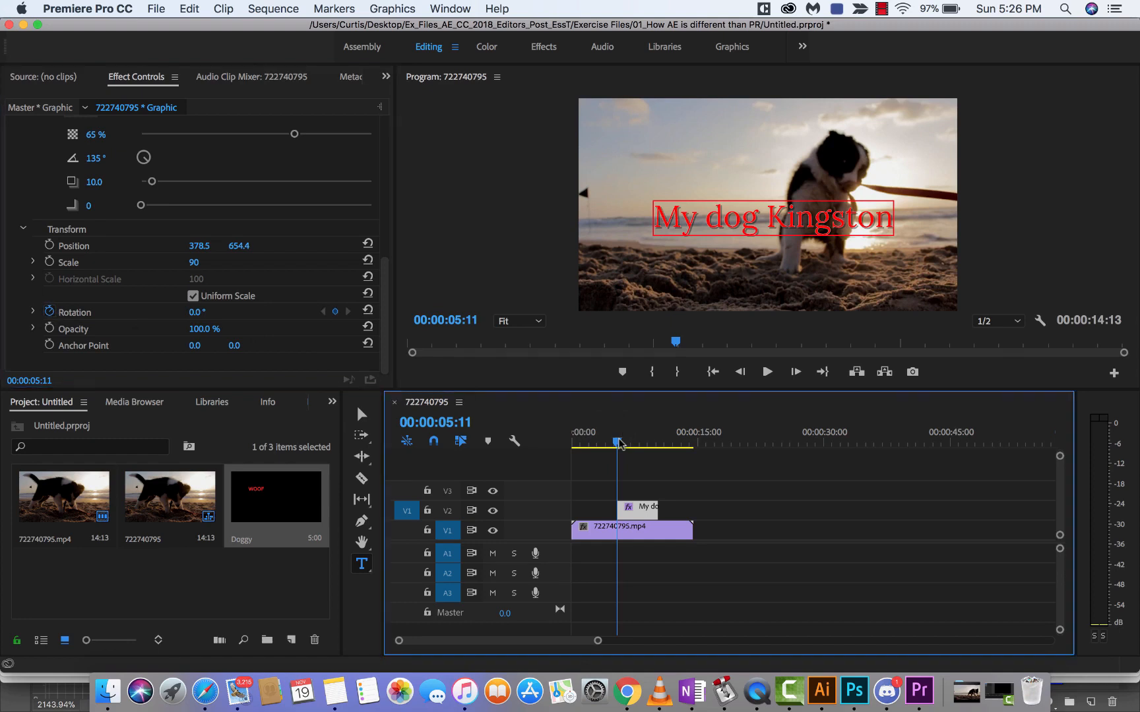
left_click_drag(618, 442, 635, 443)
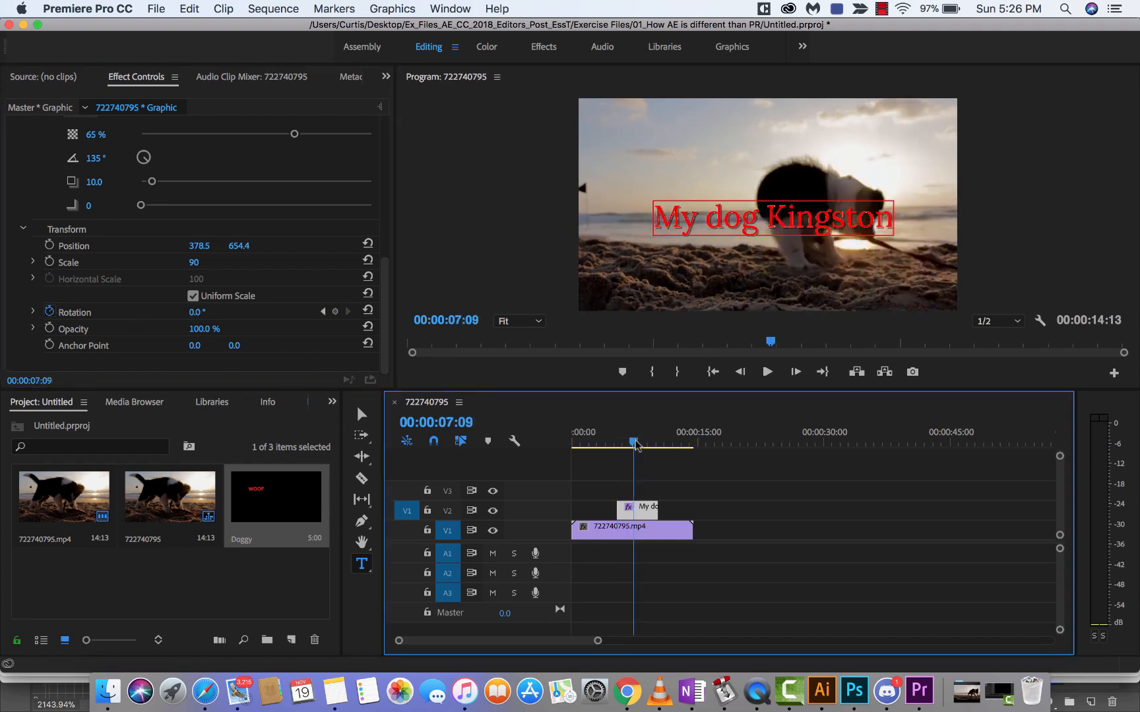
key("space")
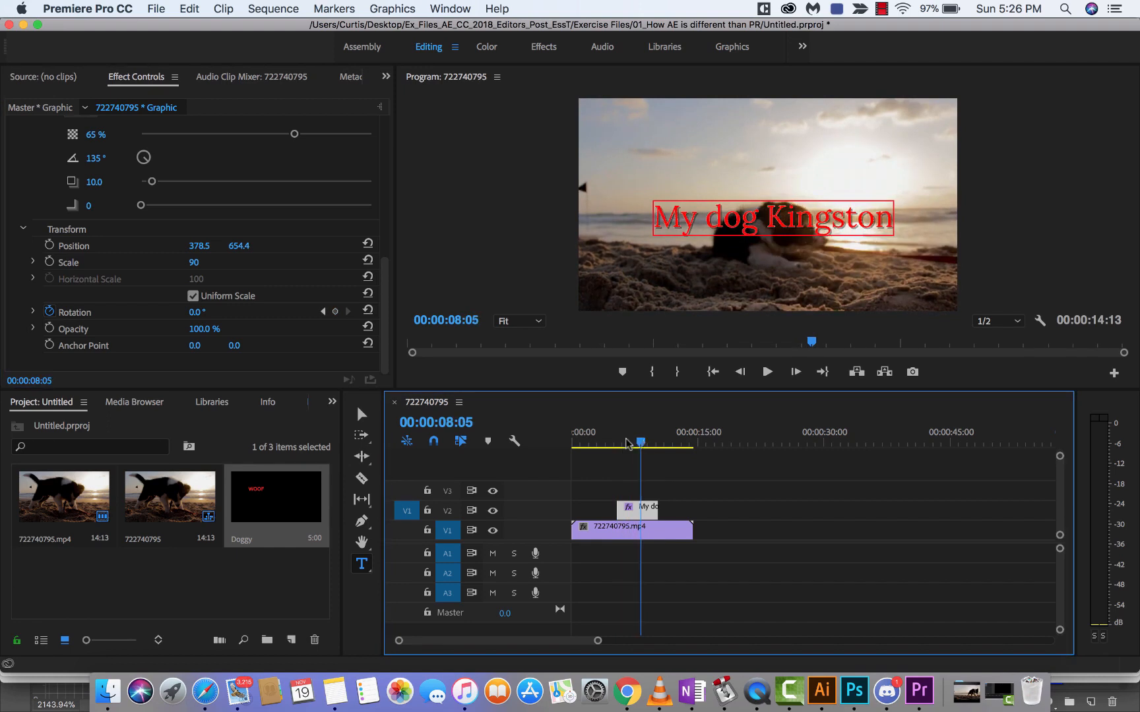
left_click_drag(193, 312, 431, 312)
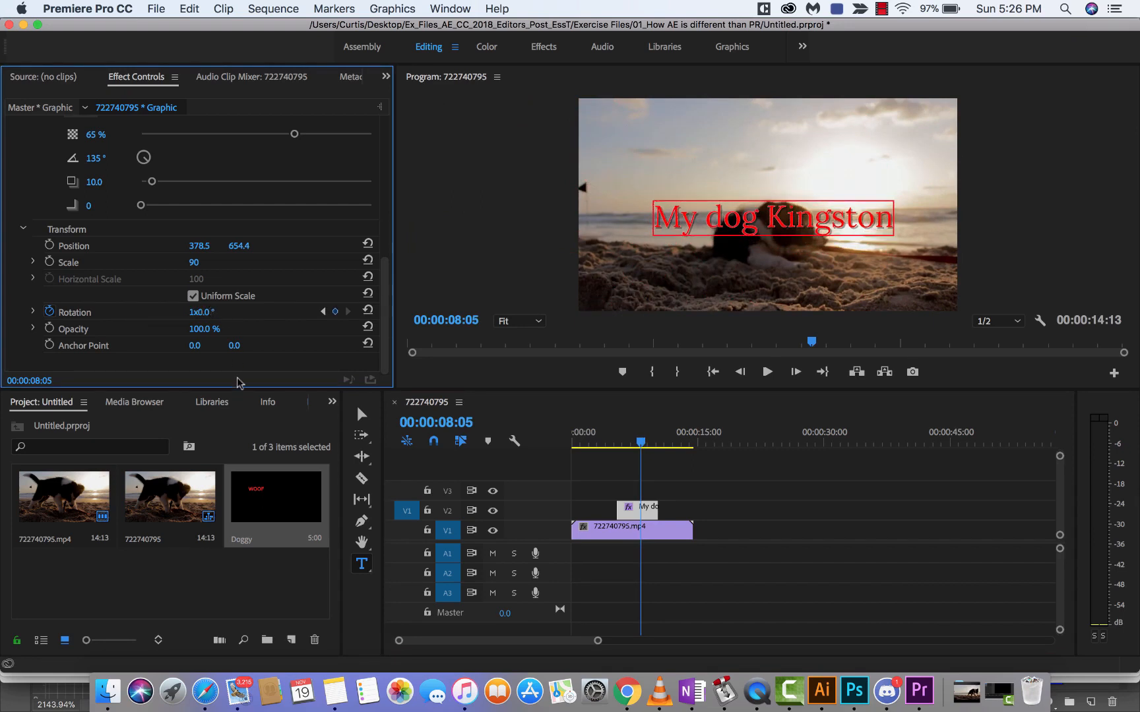
Step: Play the sequence from 00:00:05:00 to review the rotating title over the dog video
left_click_drag(643, 443, 613, 444)
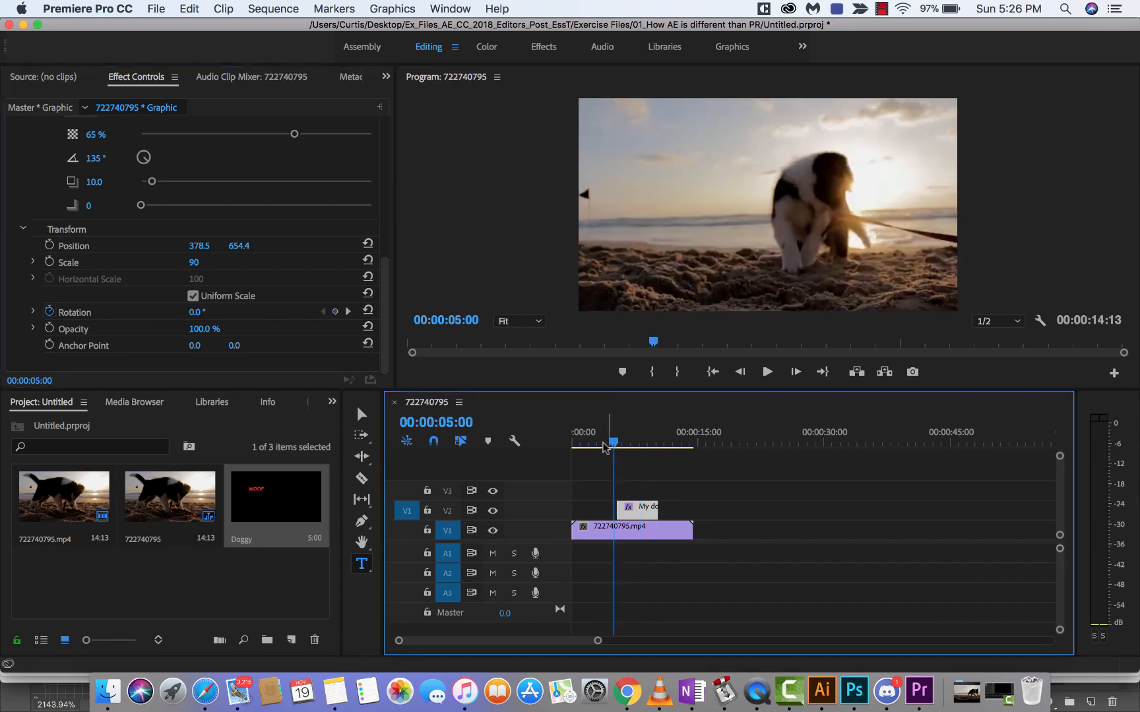
key("space")
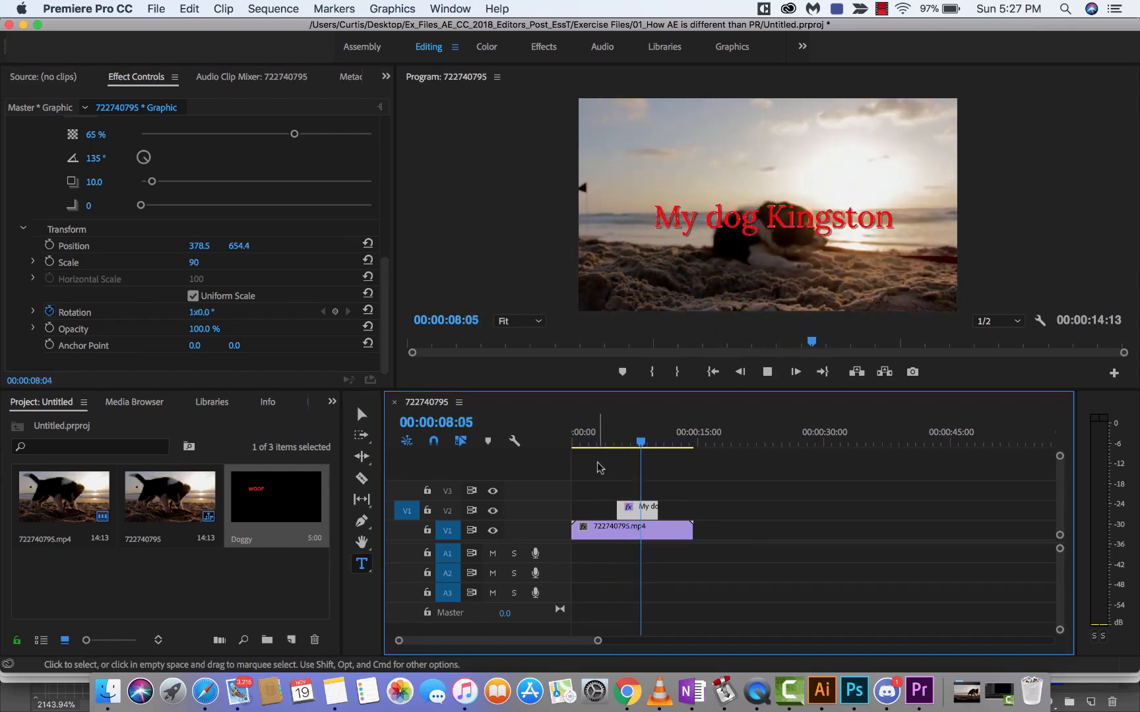
key("space")
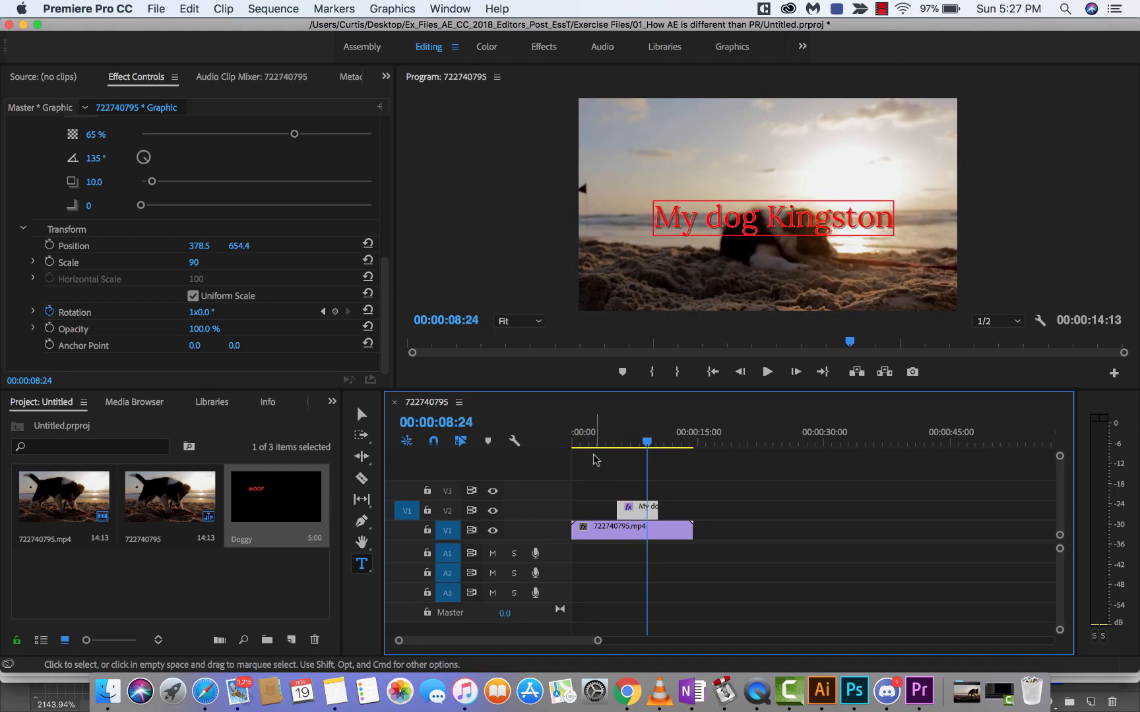
Step: Add a second title reading "TEXT 2" over the dog video at 00:00:11:19 with the Type tool
left_click(643, 481)
left_click_drag(648, 443, 673, 447)
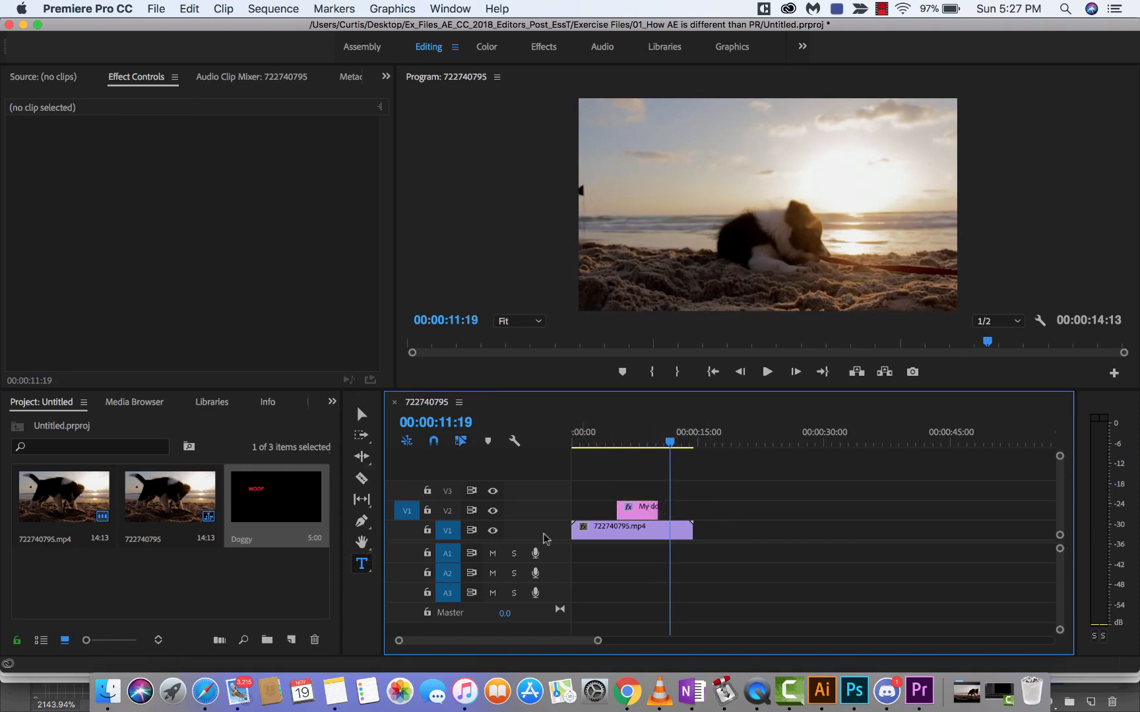
left_click(773, 253)
type("TET")
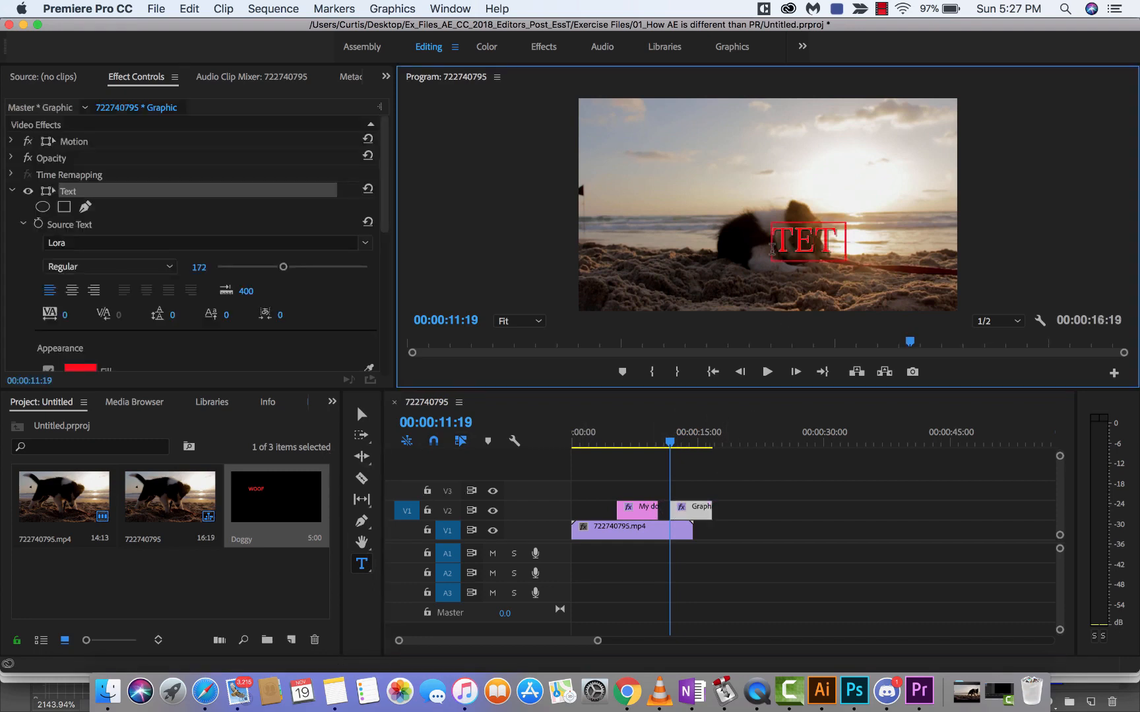
key("BackSpace")
type("XT 2")
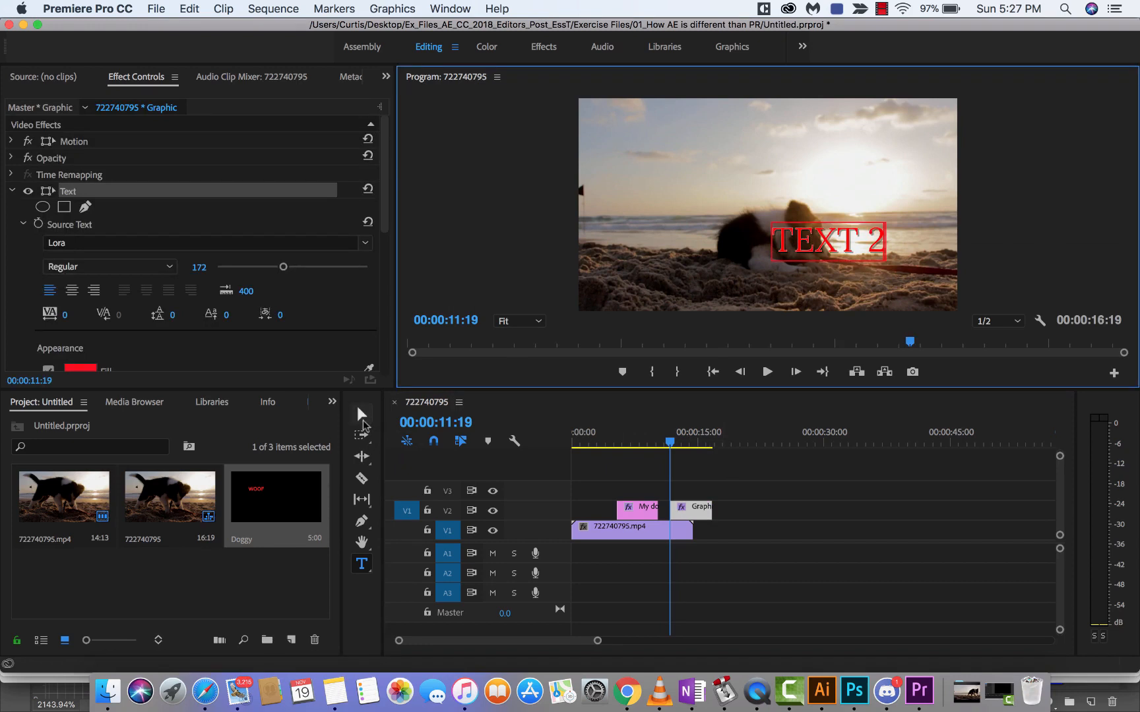
left_click(363, 415)
Step: Play the sequence over the new title and trim the TEXT 2 clip's end to match the end of the dog video
left_click_drag(604, 443, 652, 447)
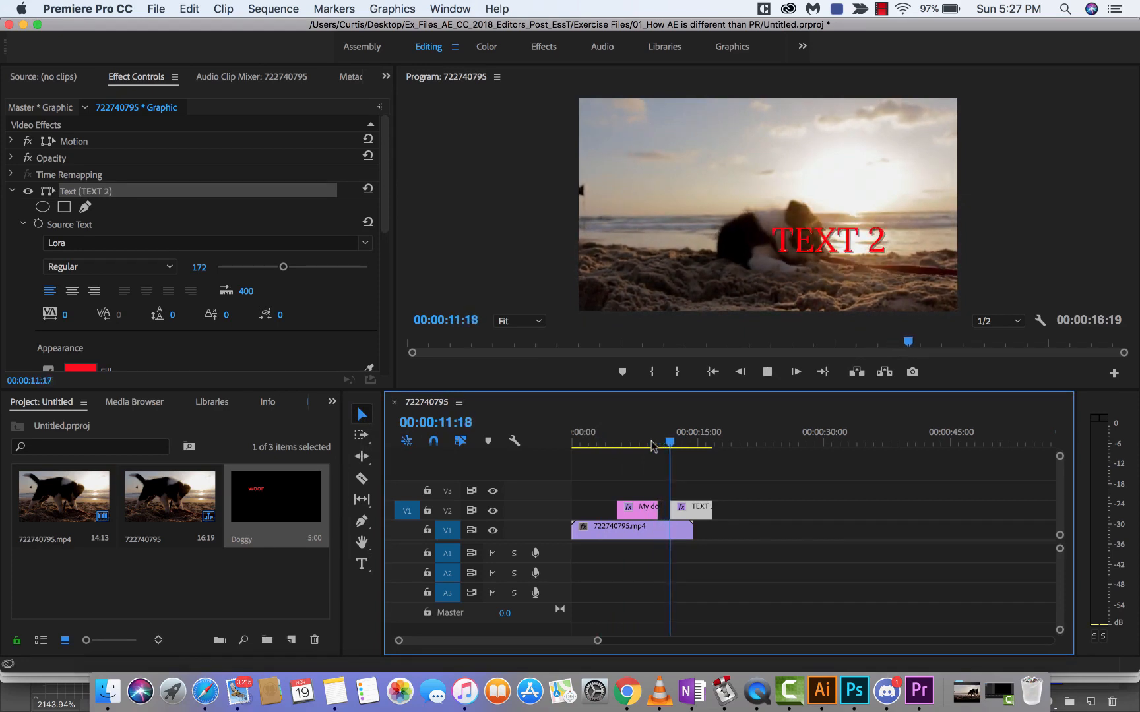
key("space")
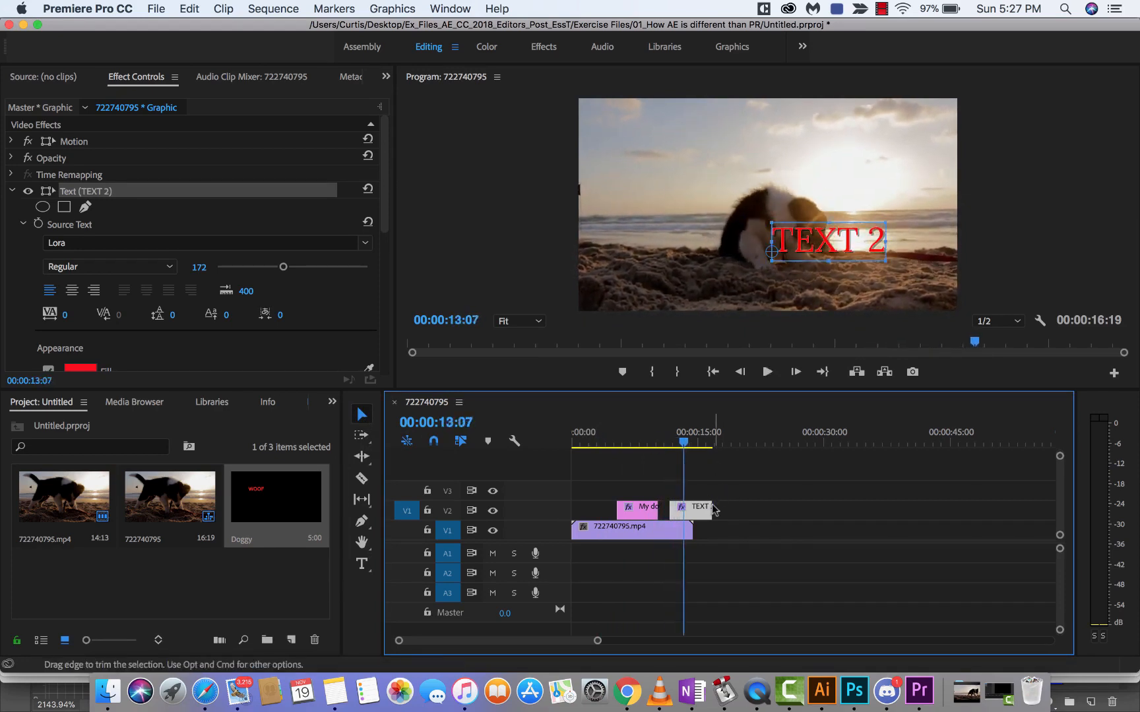
left_click_drag(711, 510, 693, 509)
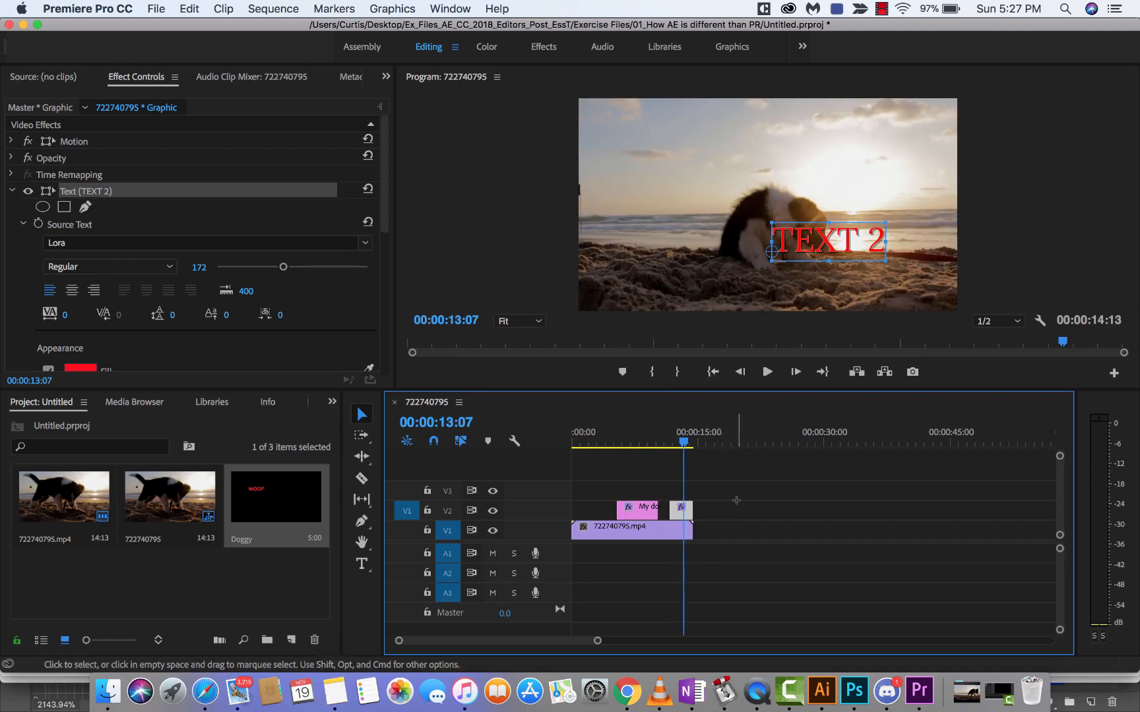
Step: Delete both title clips from track V2 and return to the start of the sequence
left_click_drag(737, 501, 620, 503)
key("Delete")
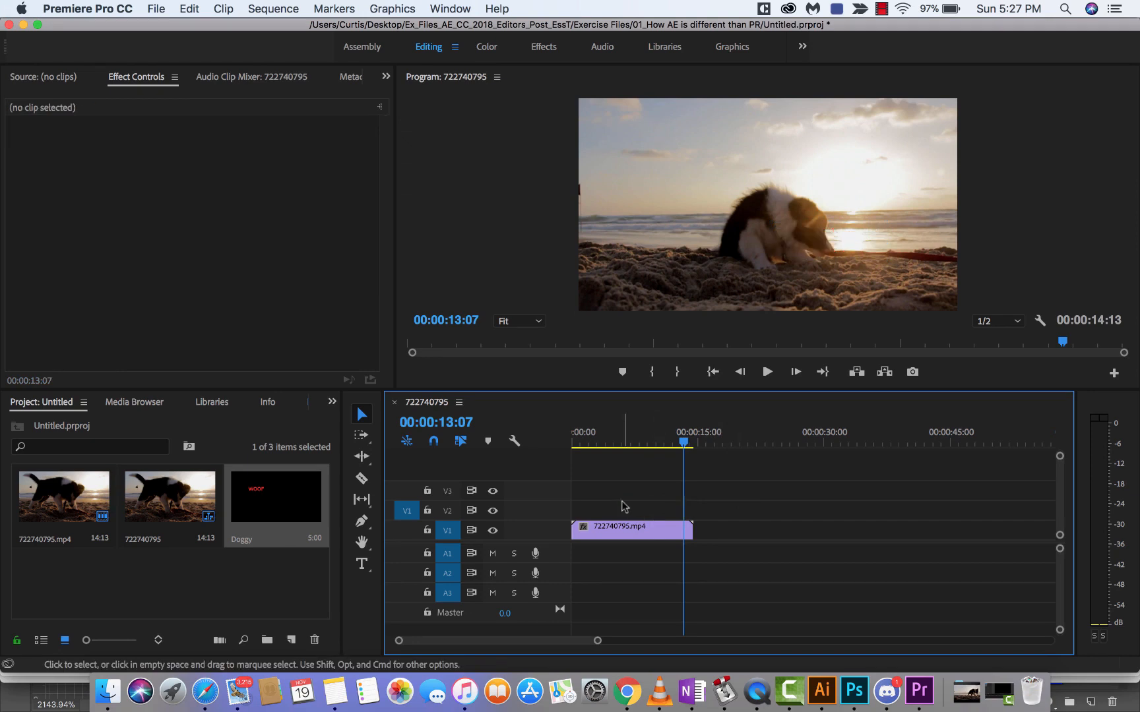
left_click_drag(684, 442, 535, 444)
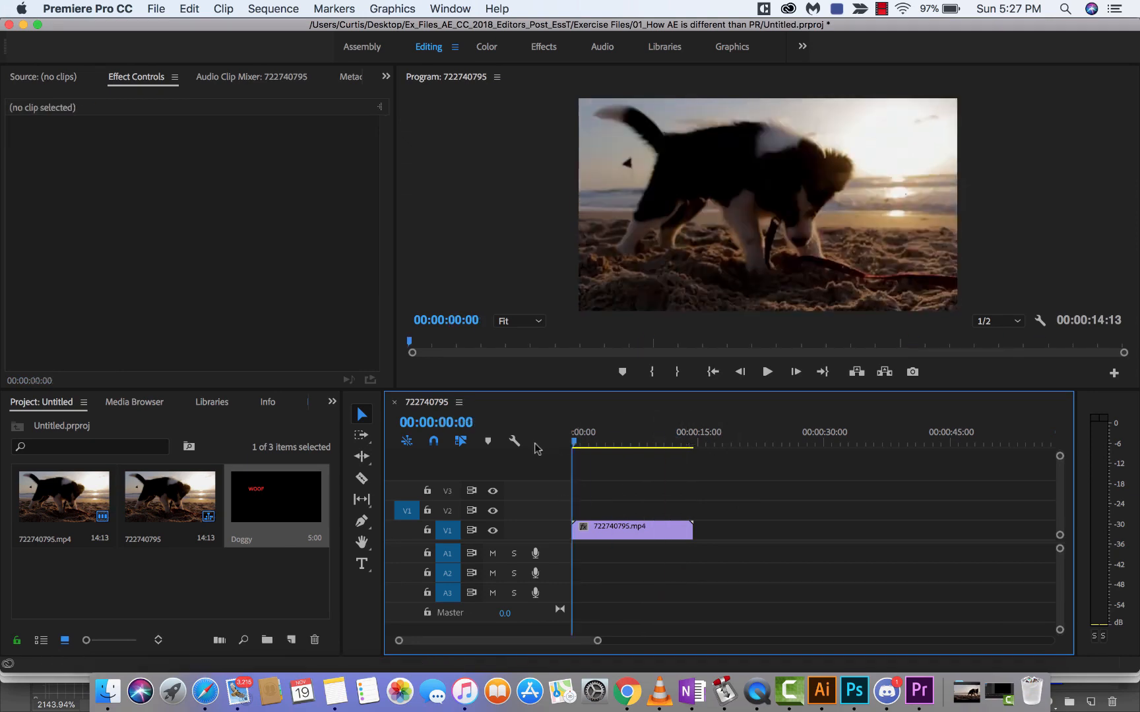
Step: Search the effects for "TEXT" and apply the Simple Text effect to the 722740795.mp4 clip on track V1
left_click(135, 401)
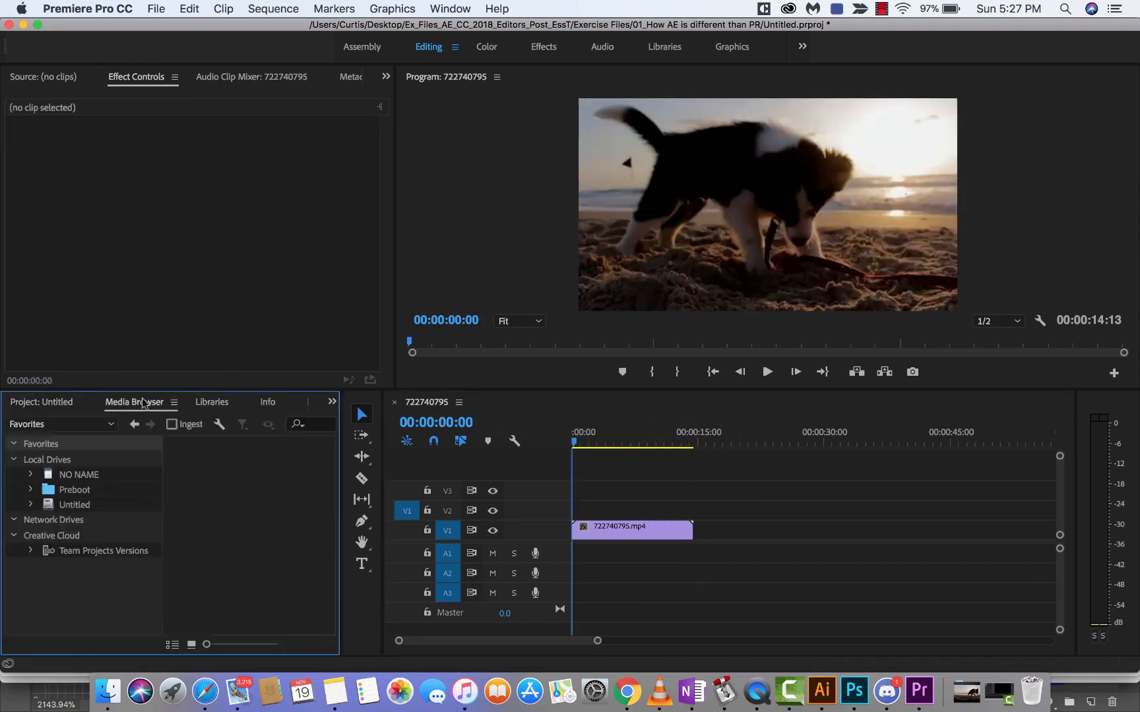
left_click(66, 403)
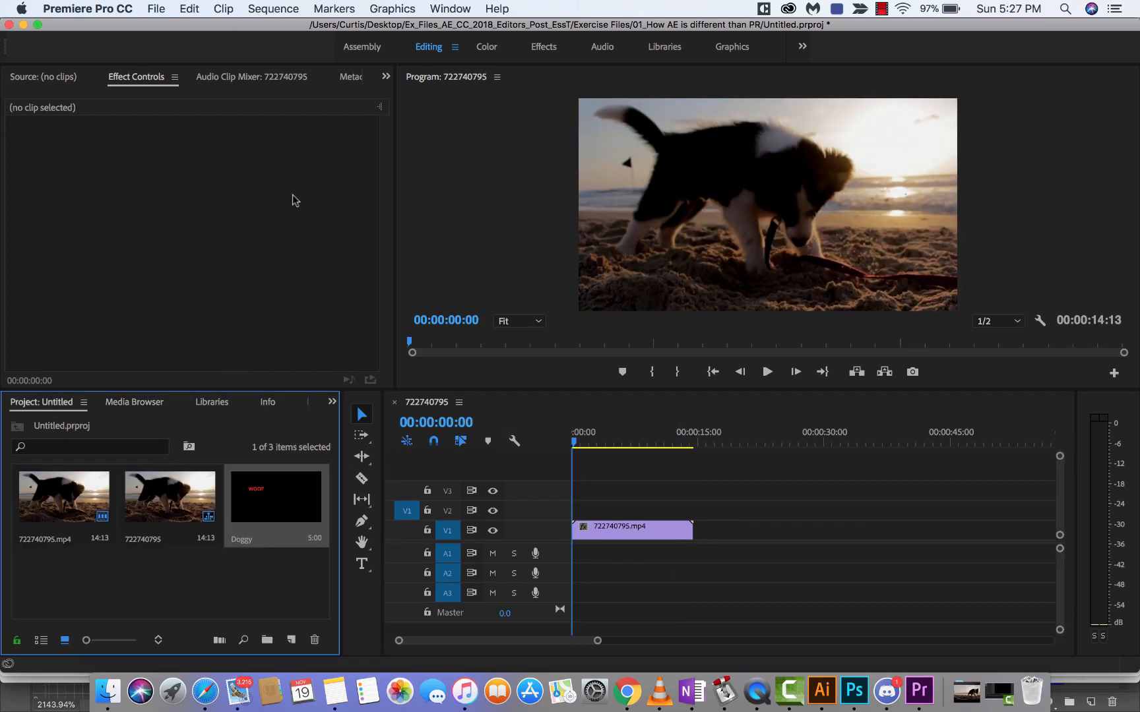
scroll(224, 406, "down", 3)
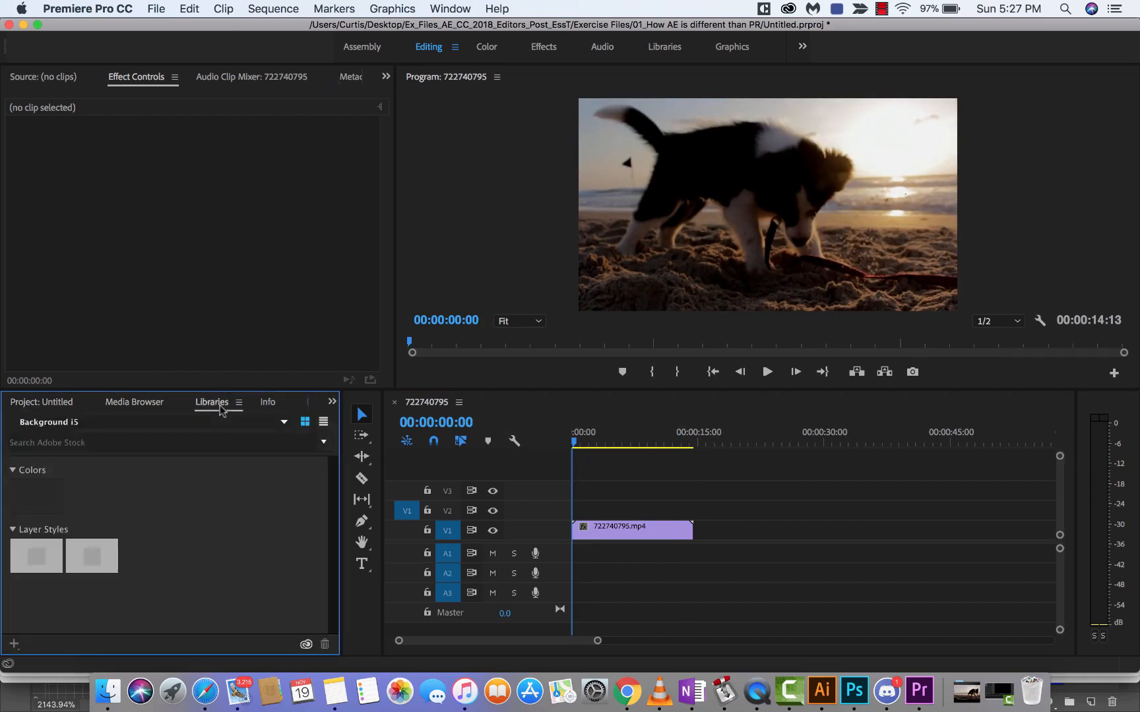
scroll(222, 409, "up", 2)
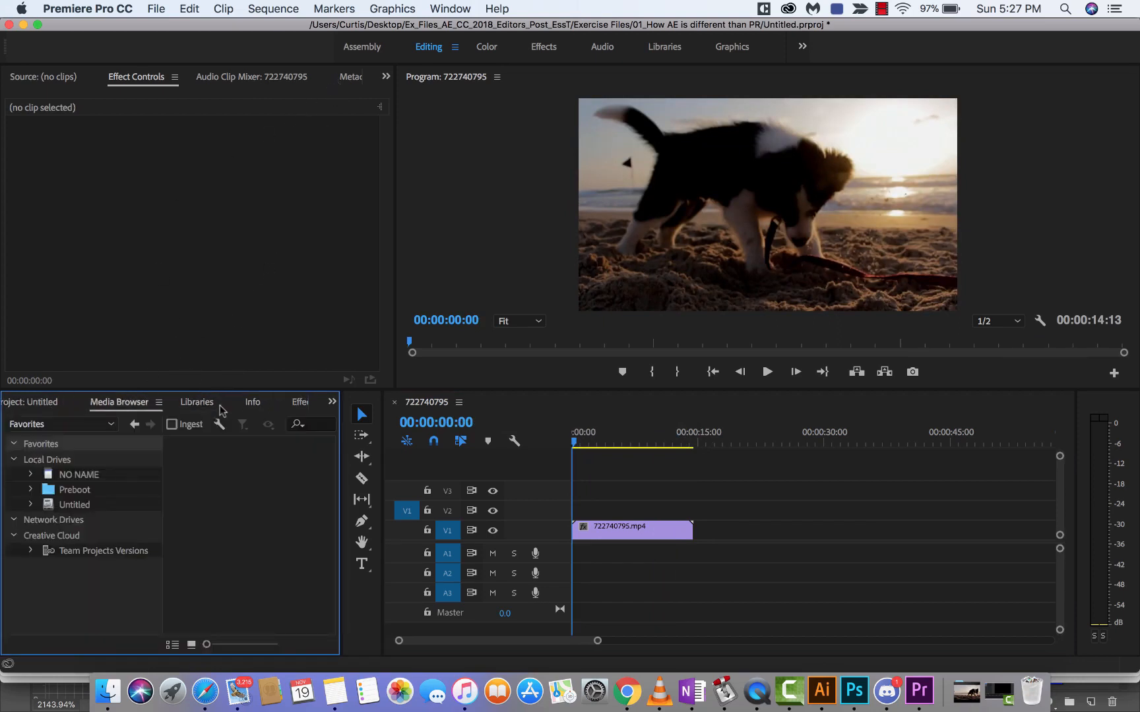
left_click(221, 409)
left_click(298, 402)
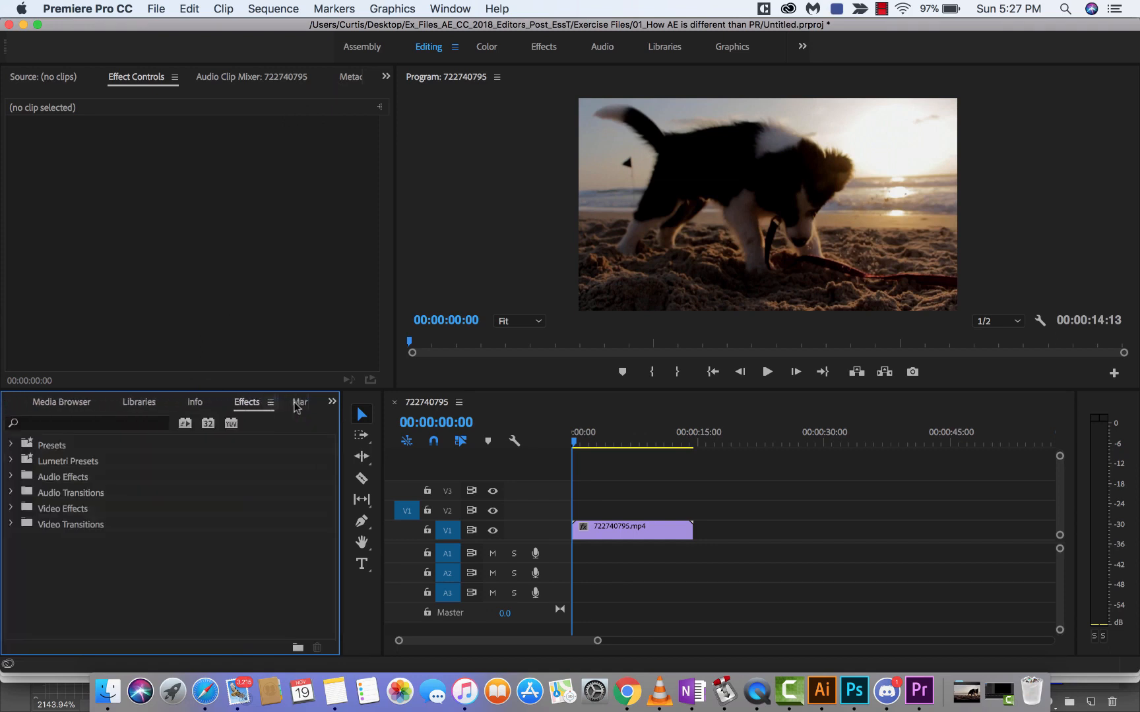
left_click(425, 8)
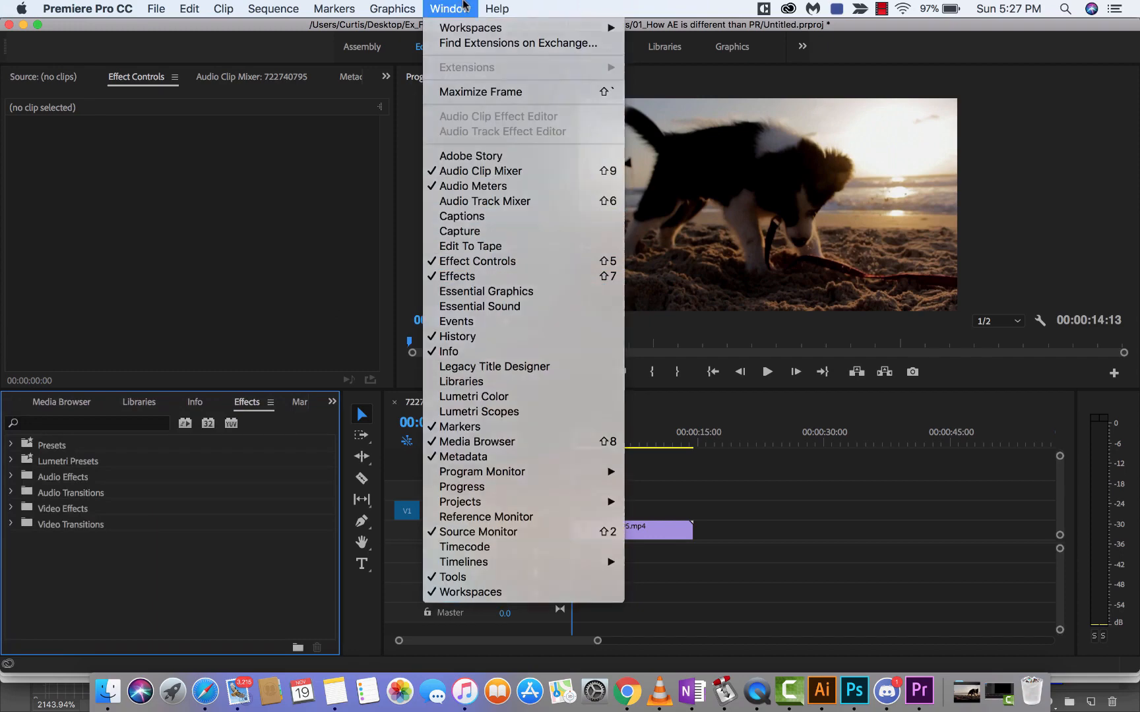
left_click(463, 6)
left_click(100, 422)
type("TEXT")
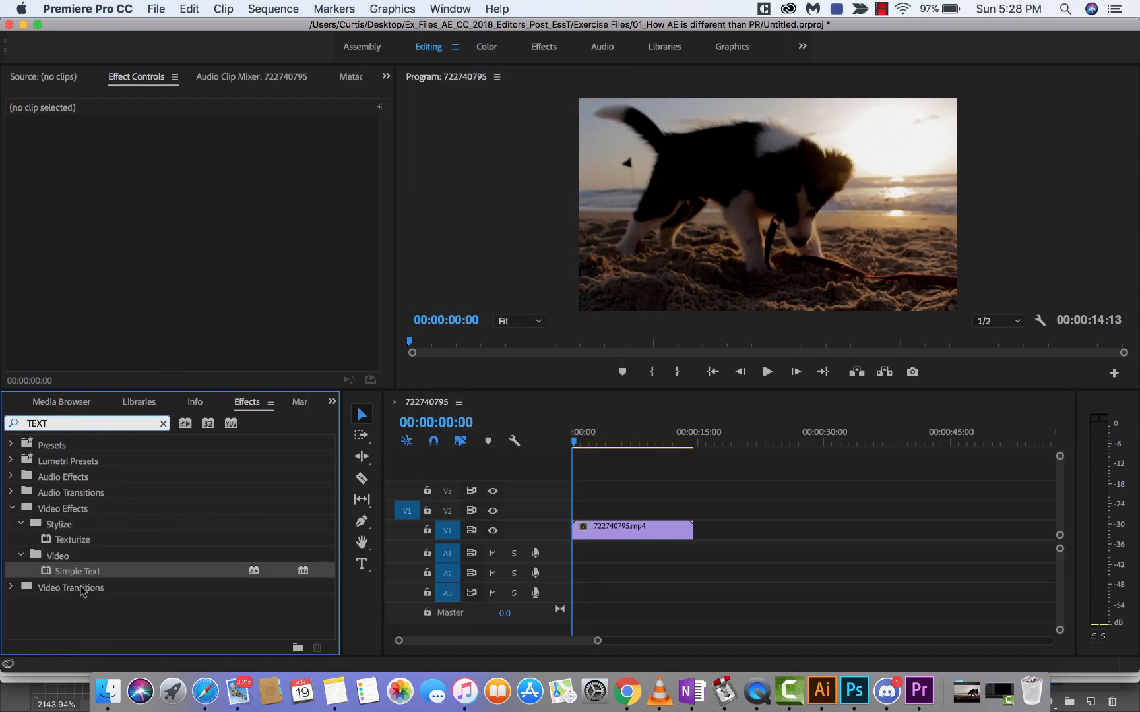
left_click_drag(78, 579, 596, 536)
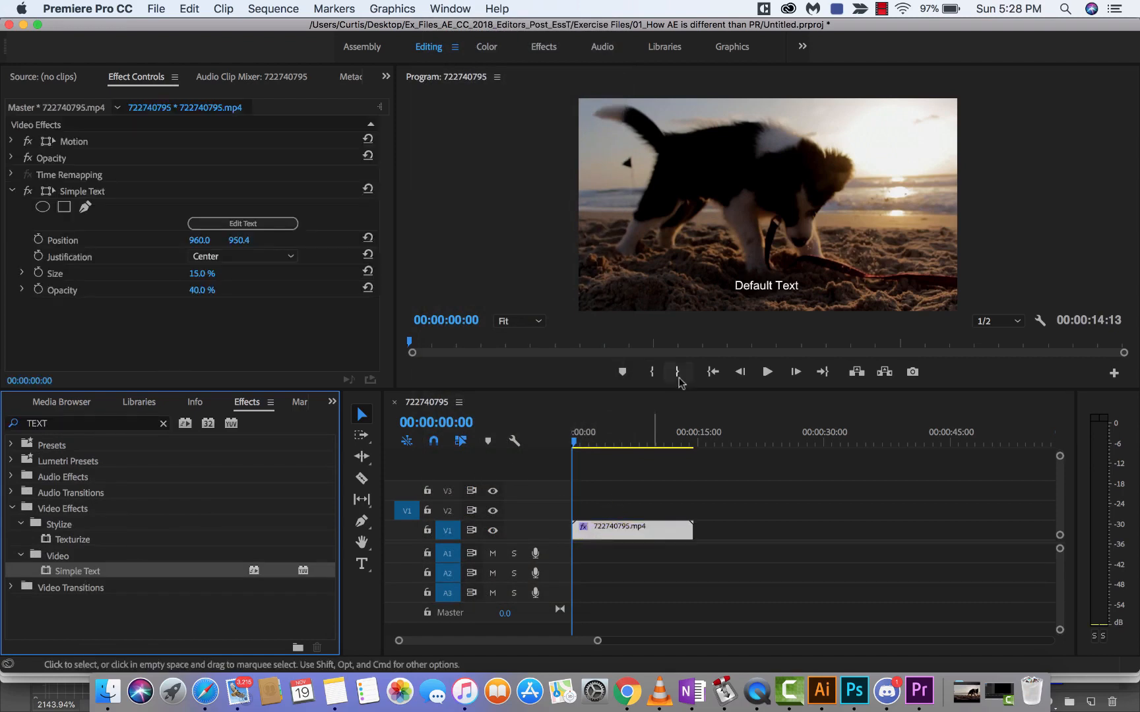
Step: Select the clip's Simple Text effect and set its size to 43.8 %
left_click(766, 293)
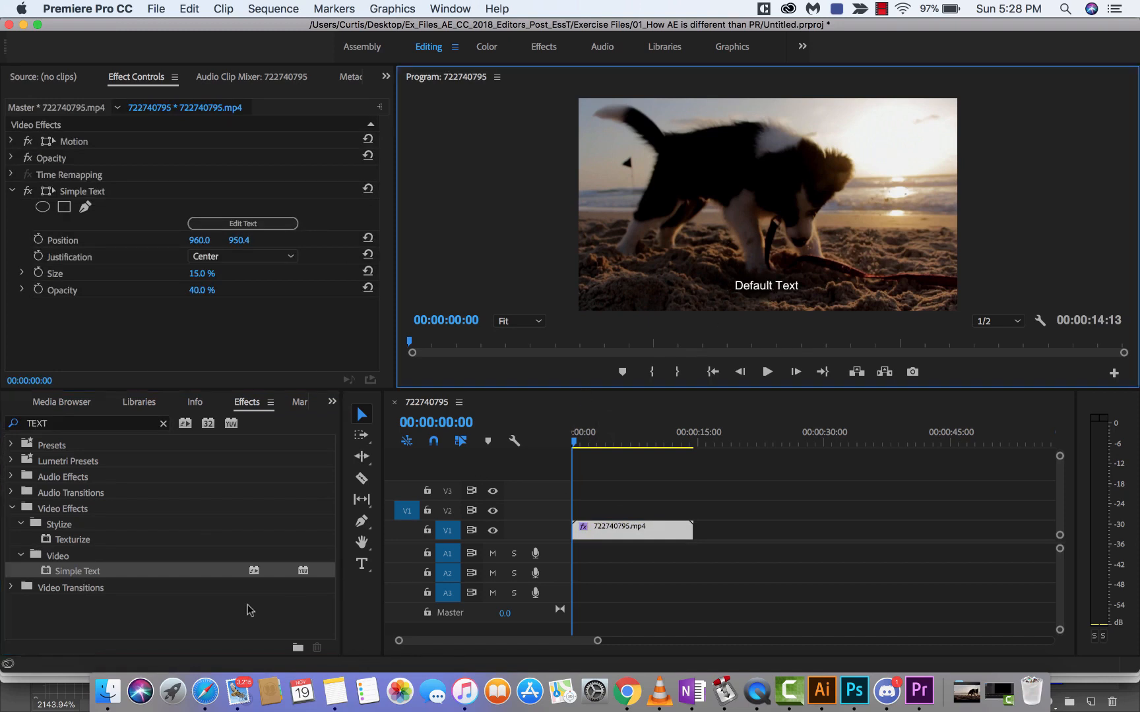
left_click(93, 197)
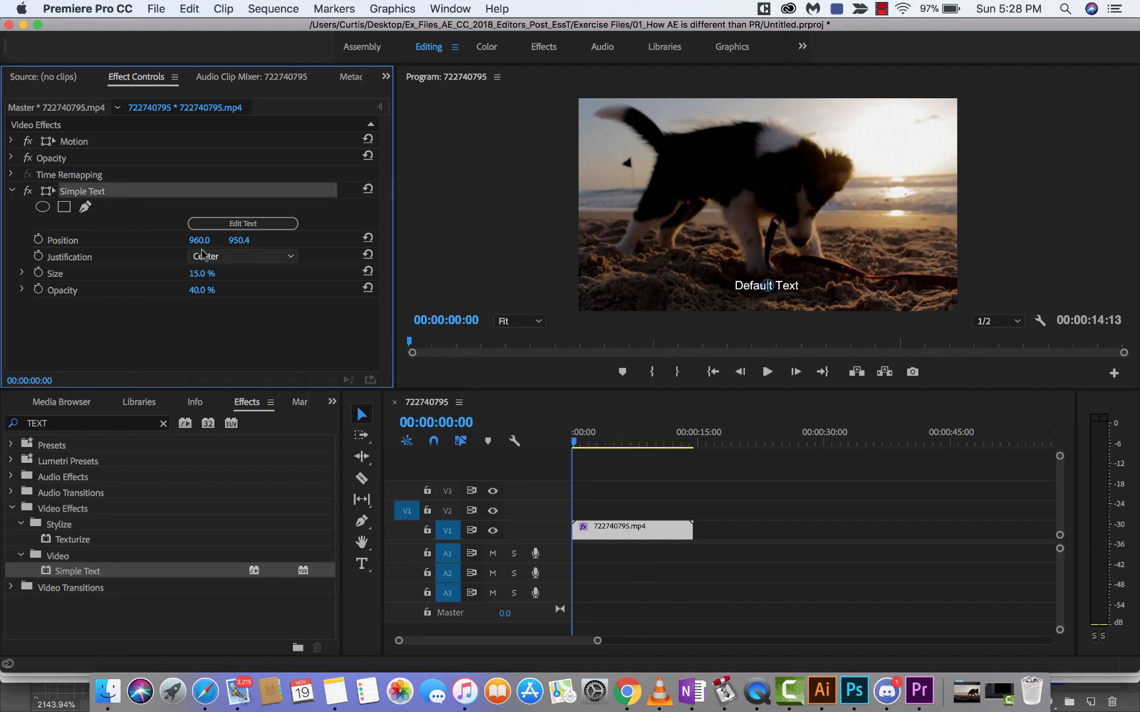
left_click_drag(202, 273, 249, 273)
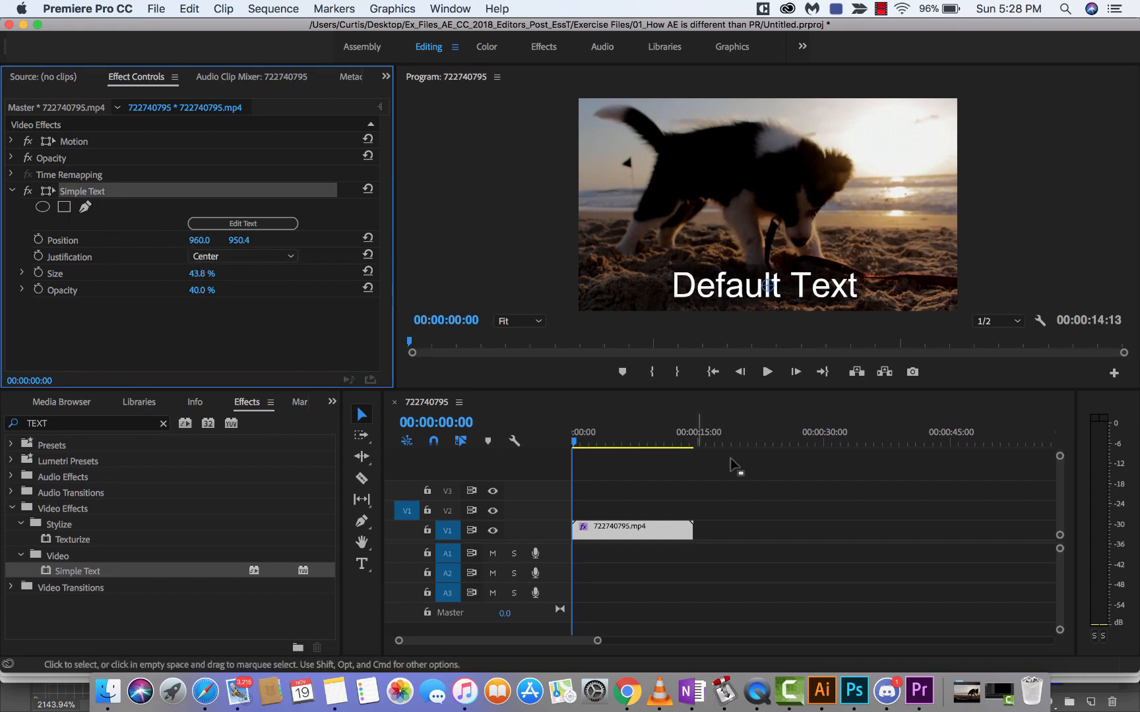
Step: Try to select the default text directly in the video preview, and apply a second Simple Text effect to the clip
left_click(732, 288)
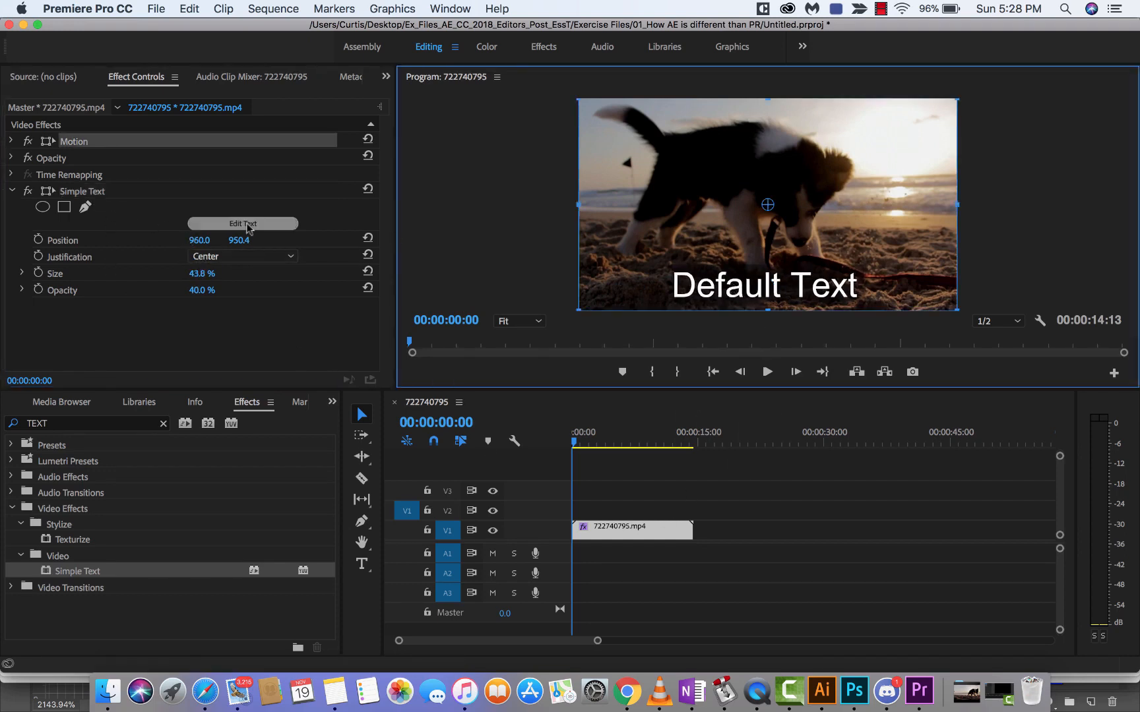
left_click(103, 192)
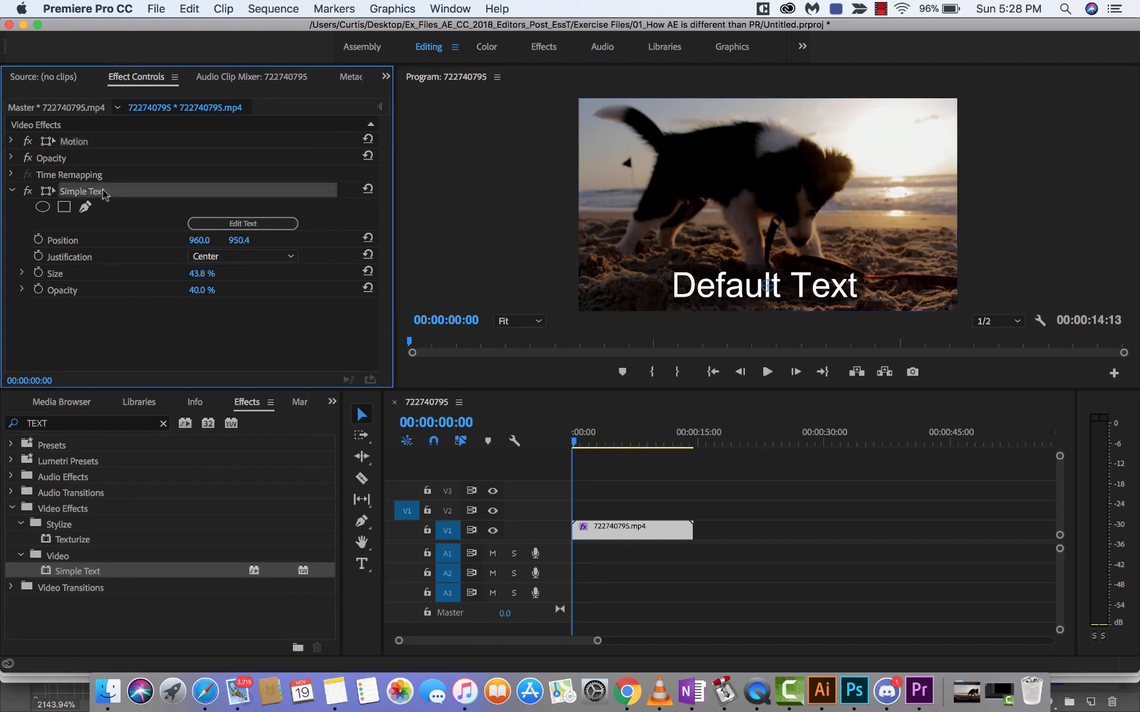
left_click(706, 298)
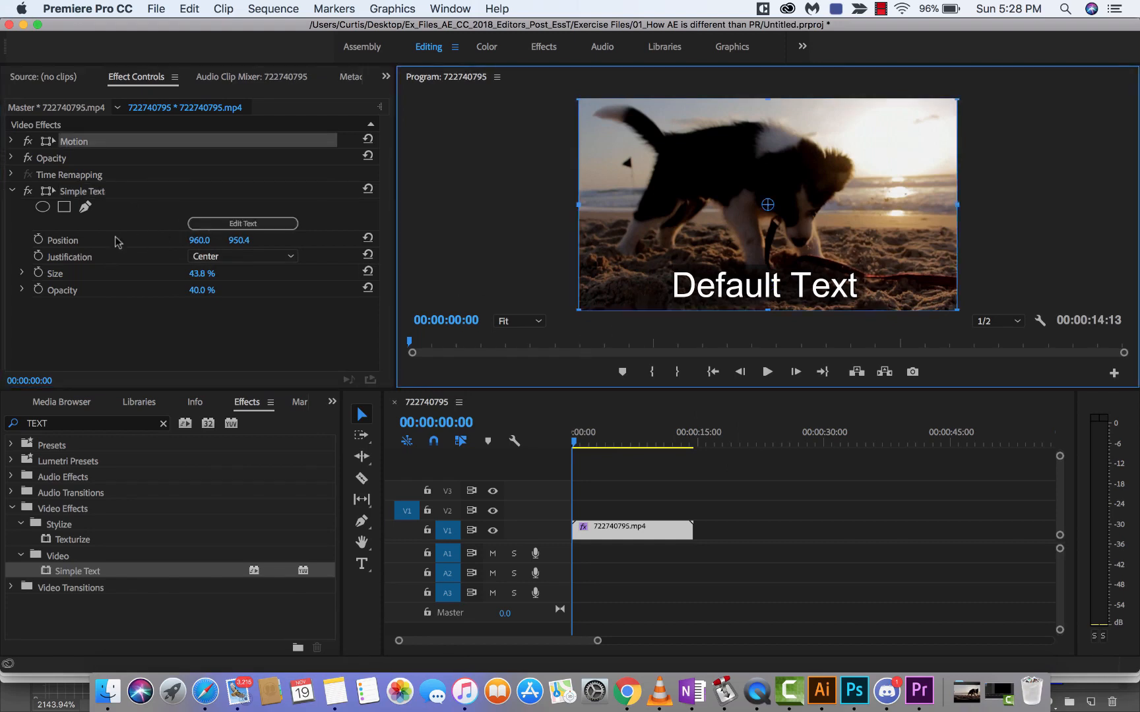
double_click(91, 573)
scroll(211, 243, "down", 1)
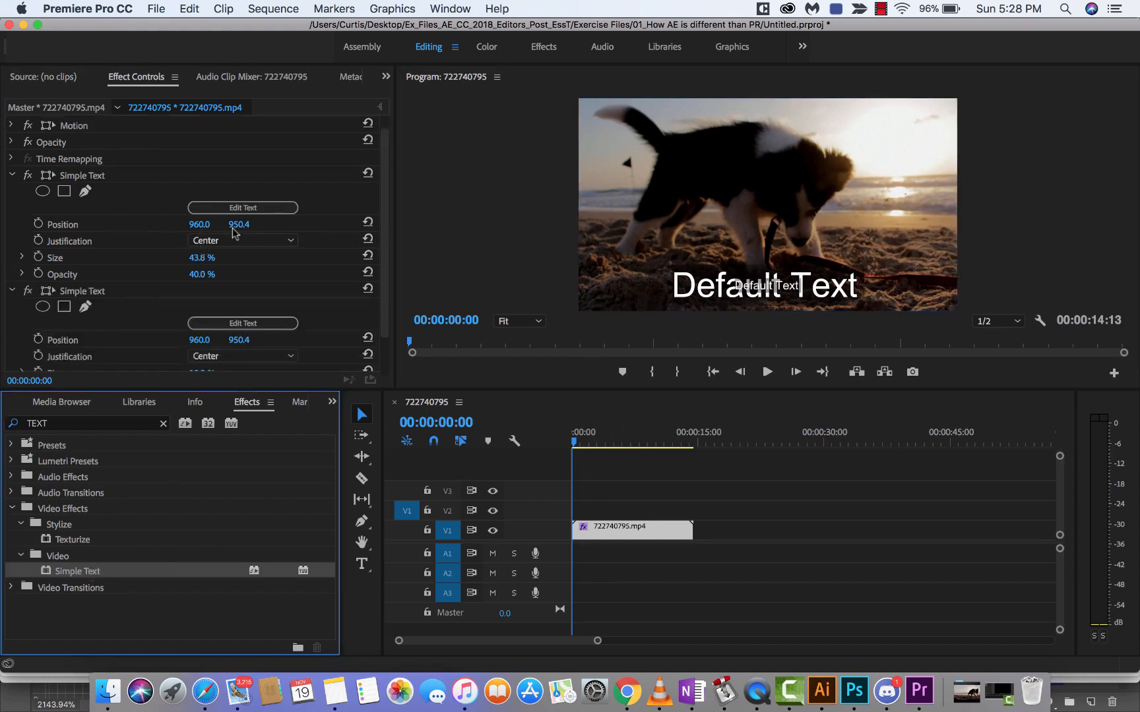
Step: Change the first Simple Text effect's wording to "Kingston" and delete the second Simple Text effect from the clip
left_click(253, 207)
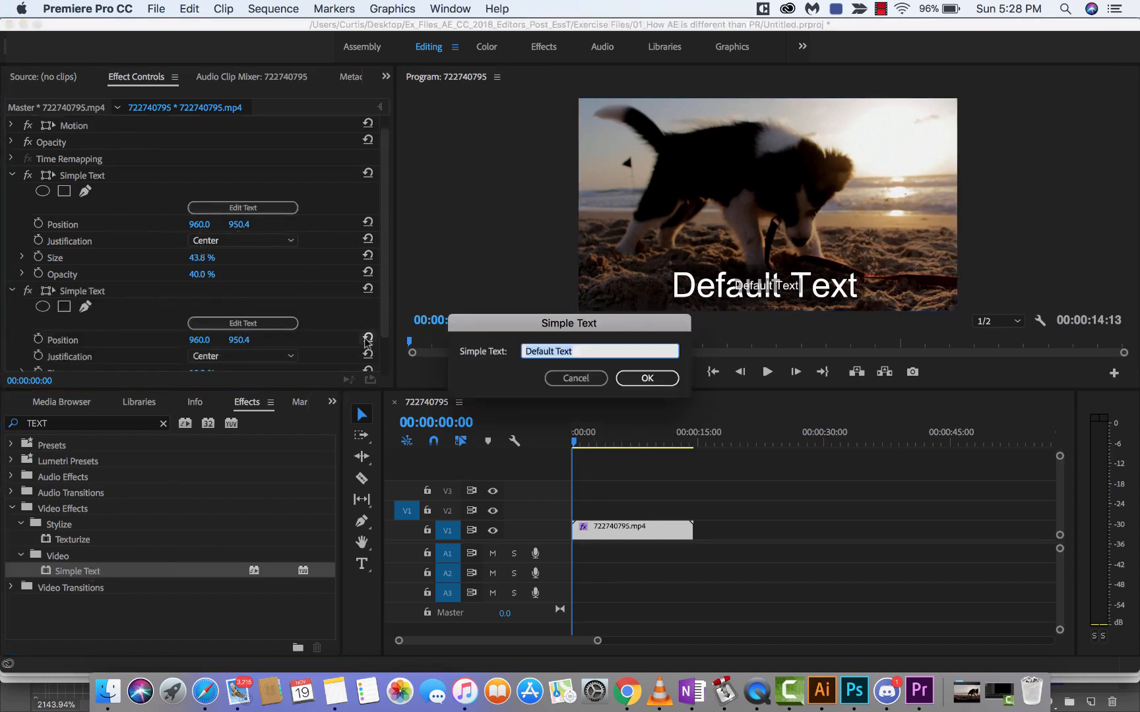
type("Kingston")
key("Return")
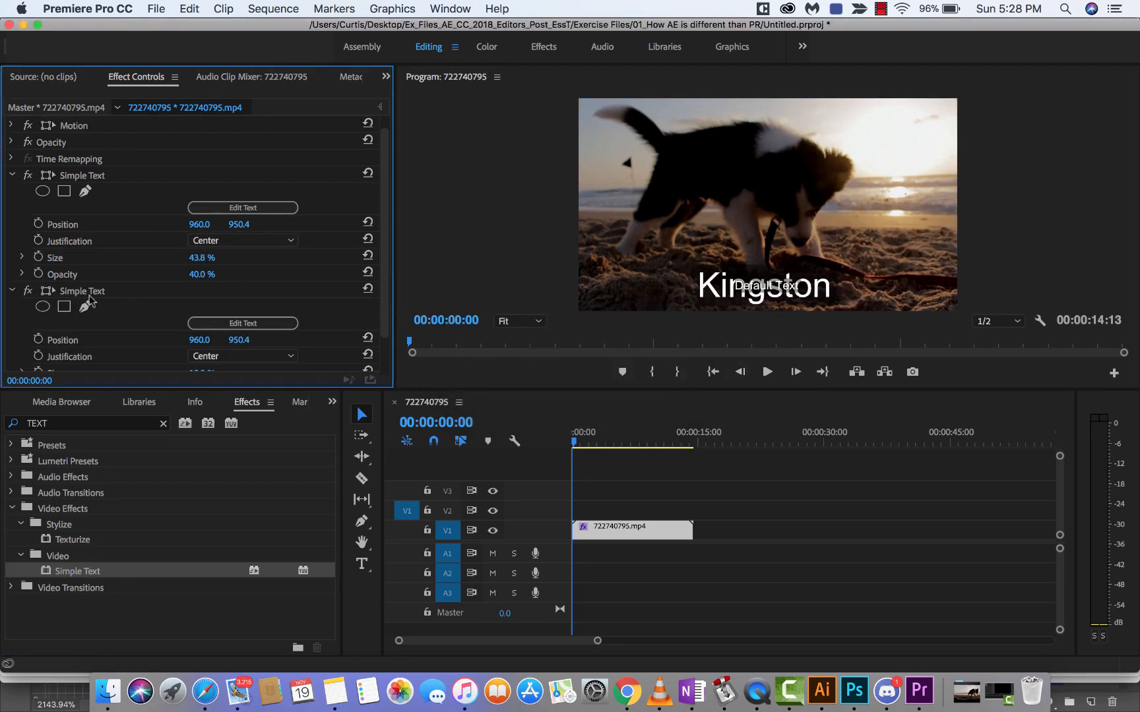
left_click(77, 296)
key("BackSpace")
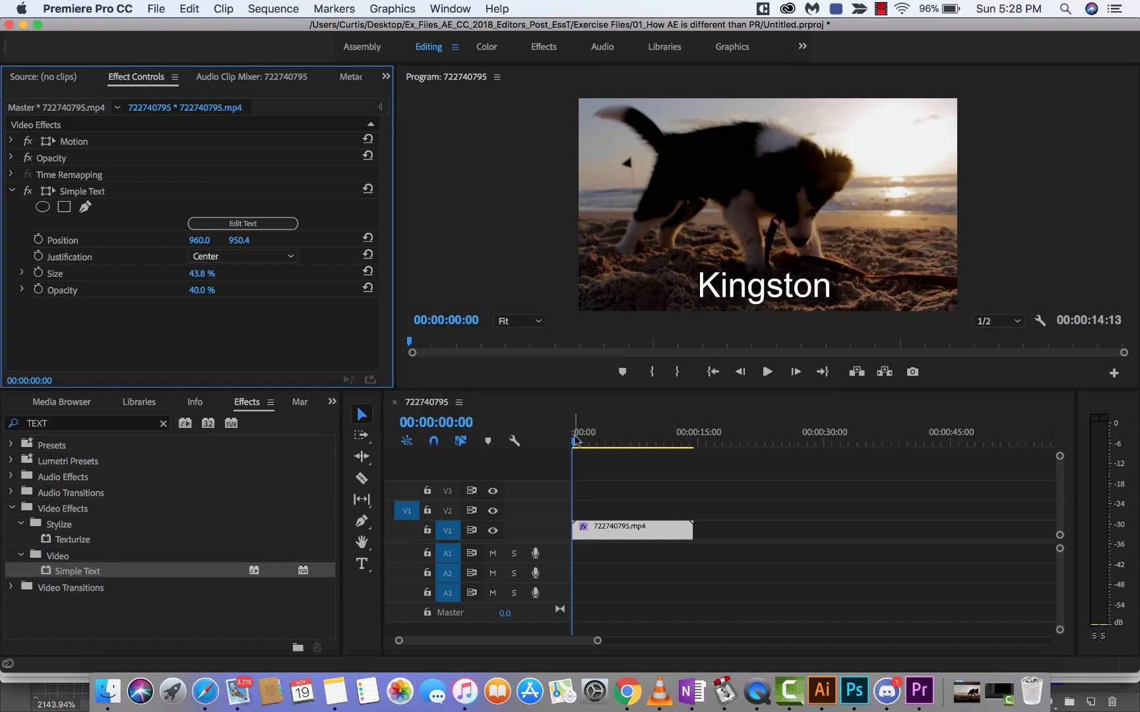
mouse_move(579, 438)
left_mouse_down()
mouse_move(607, 441)
mouse_move(572, 441)
left_mouse_up()
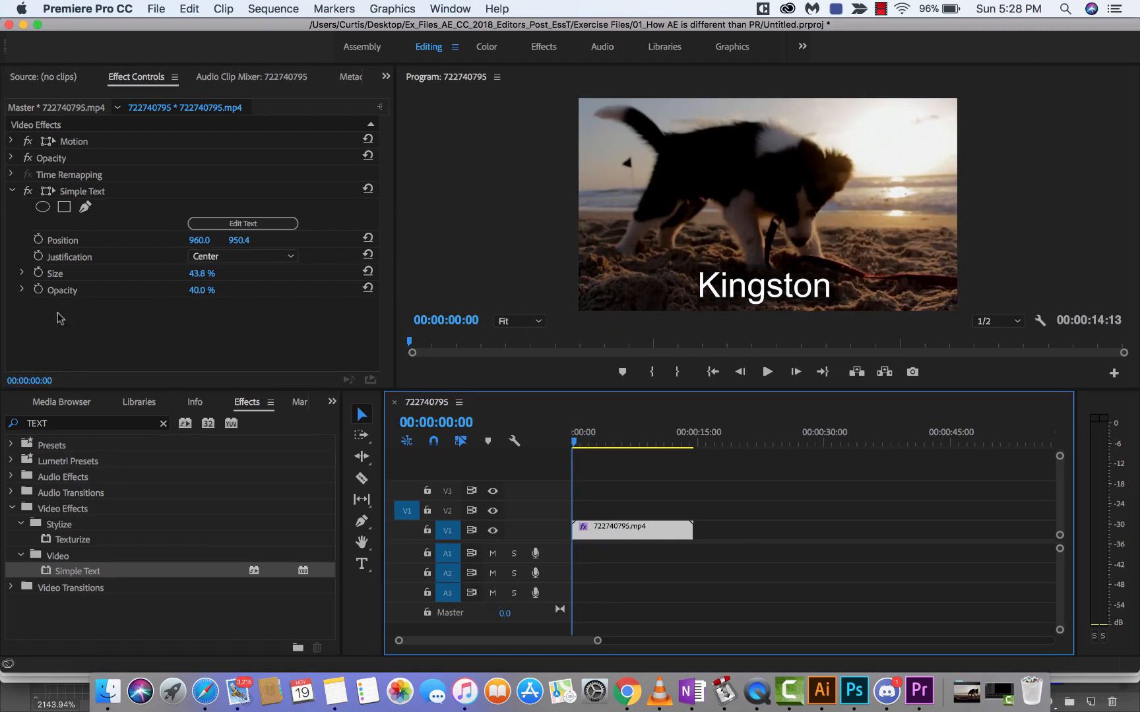
left_click(21, 272)
left_click(20, 273)
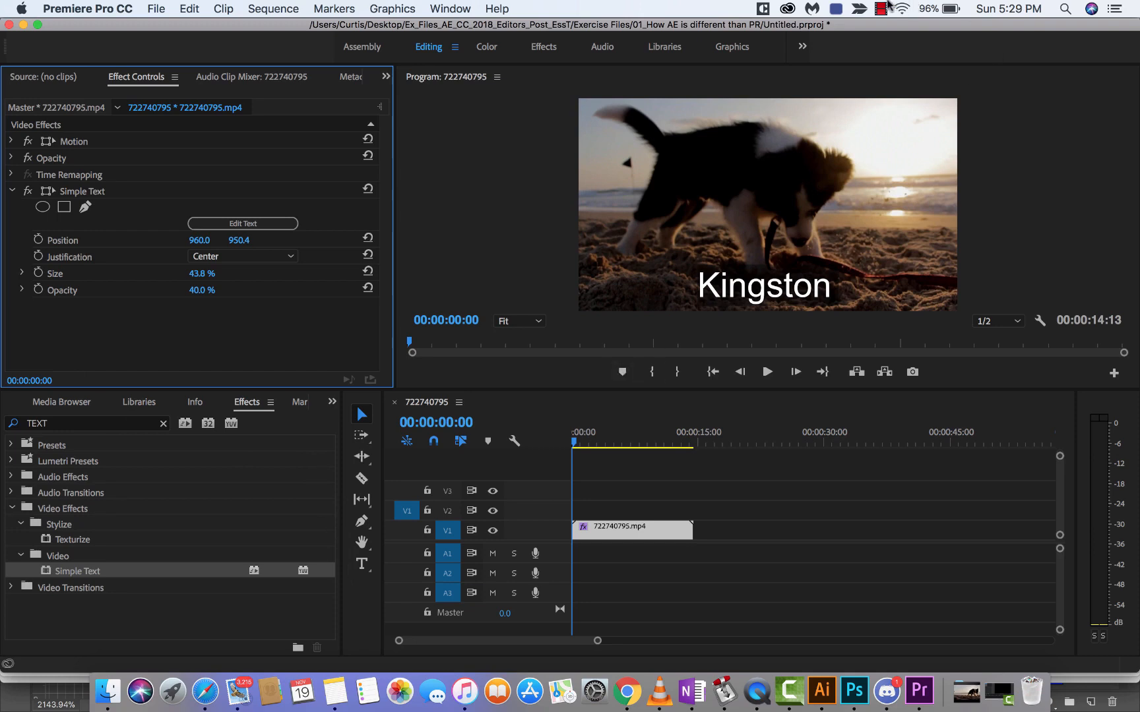
left_click(881, 8)
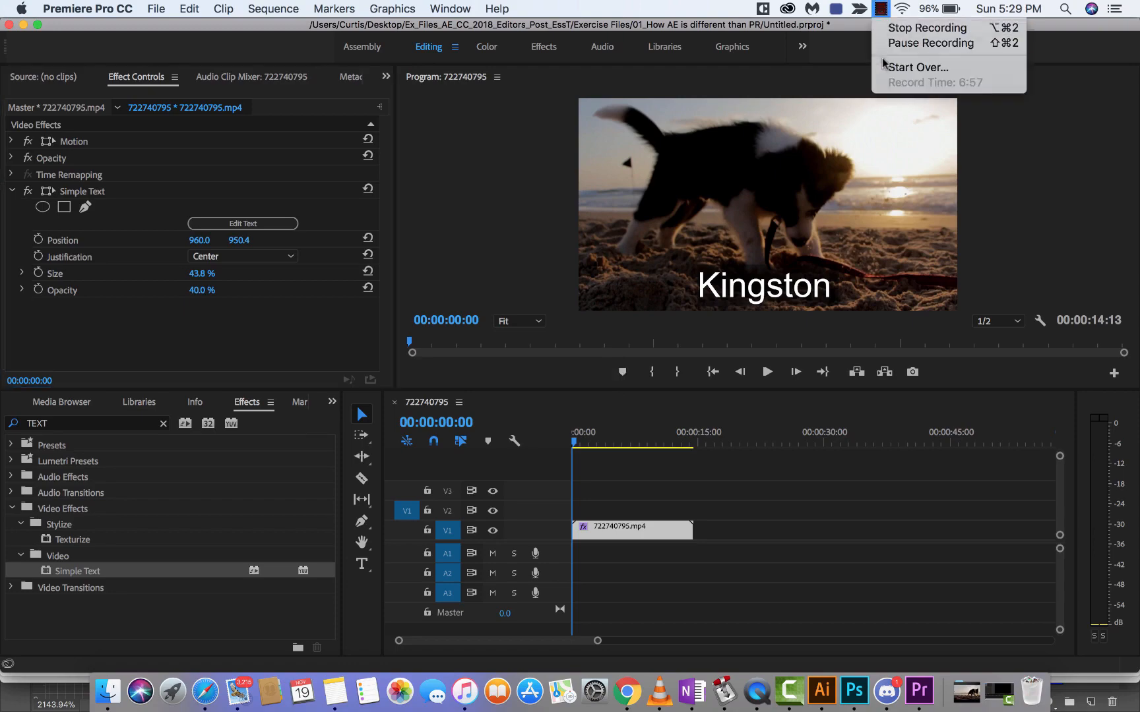